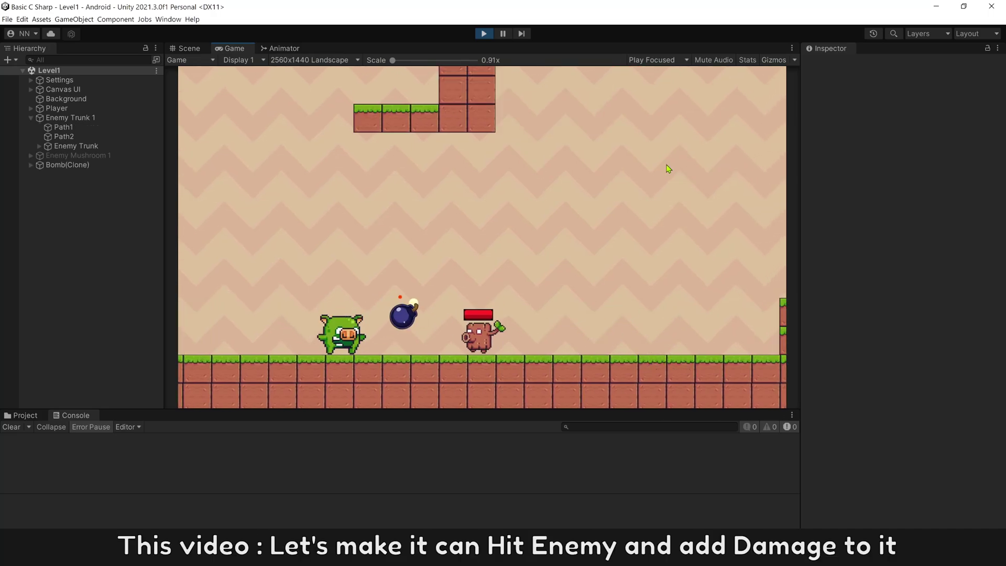
Throw four bombs at the enemy pig in the running game.
key("space")
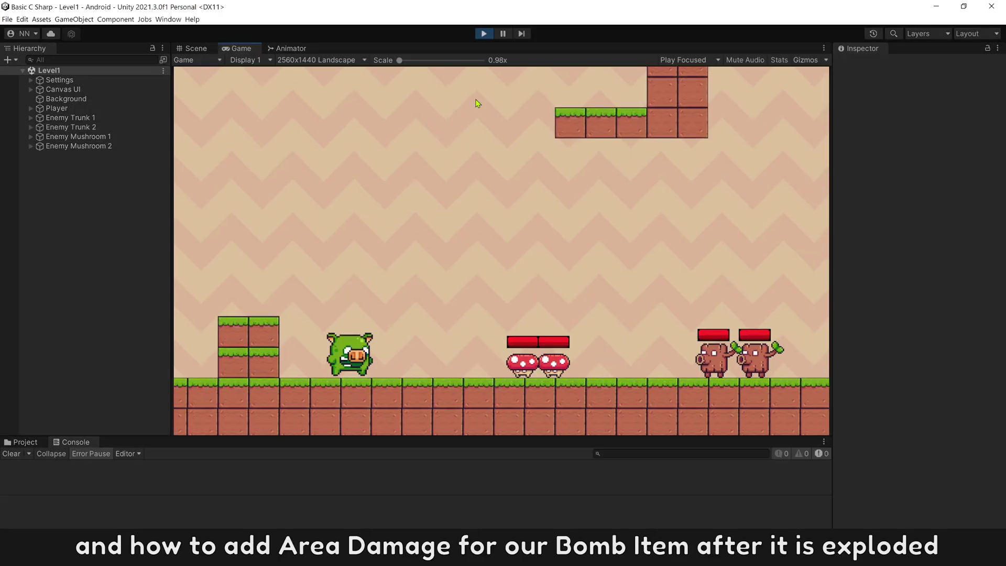
key("space")
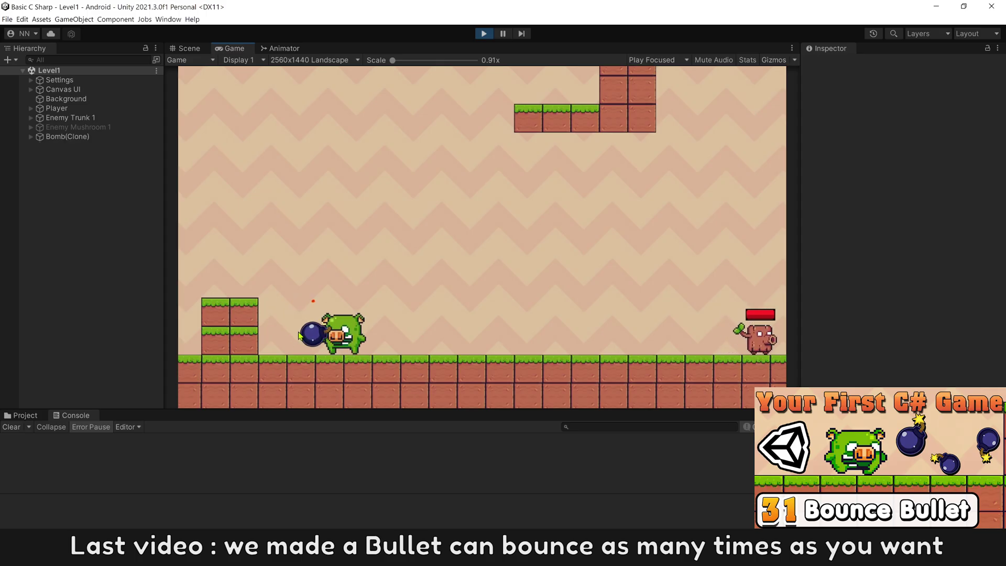
key("space")
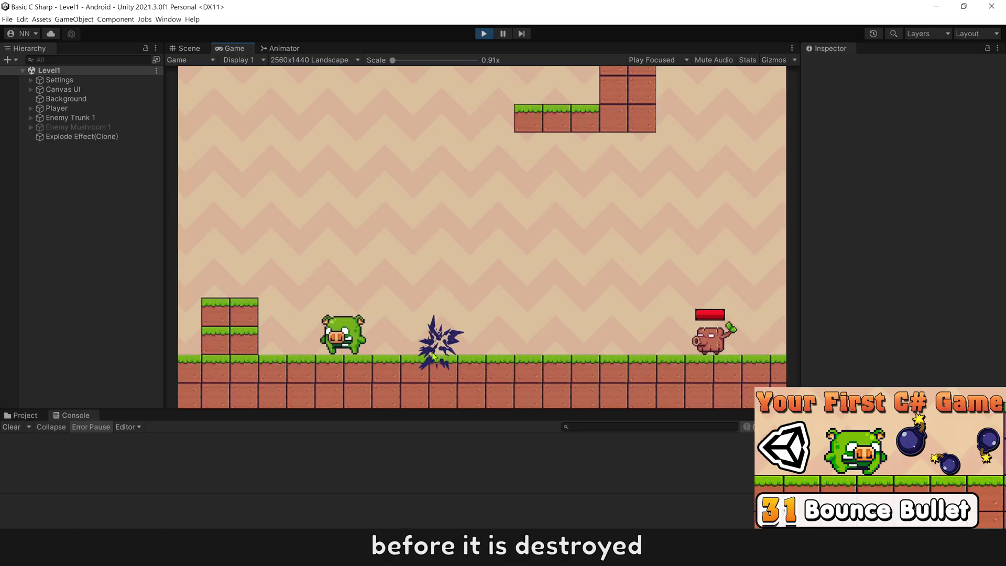
key("space")
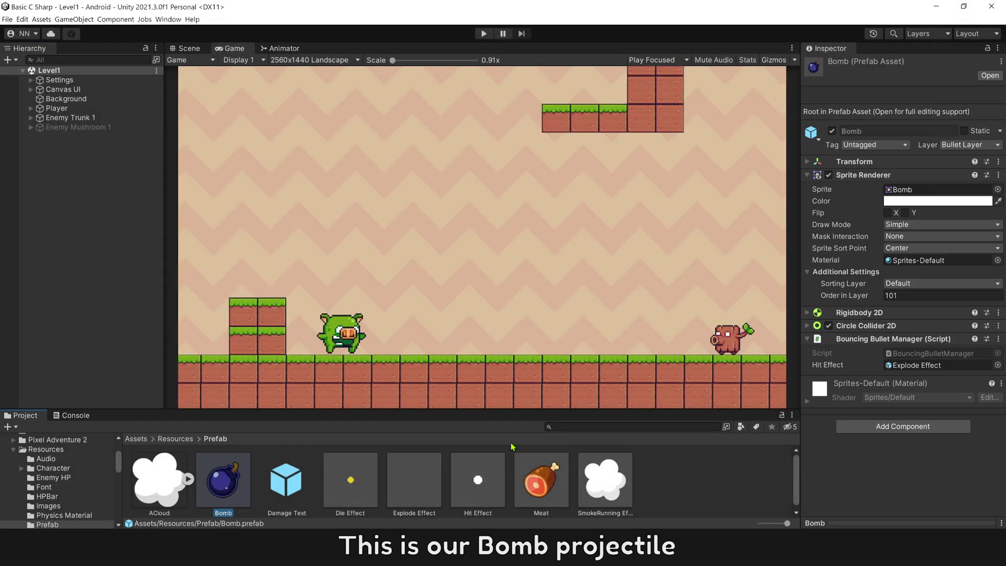
Open BouncingBulletManager via Edit Script and place the caret after OnCollisionEnter2D.
right_click(894, 338)
left_click(897, 444)
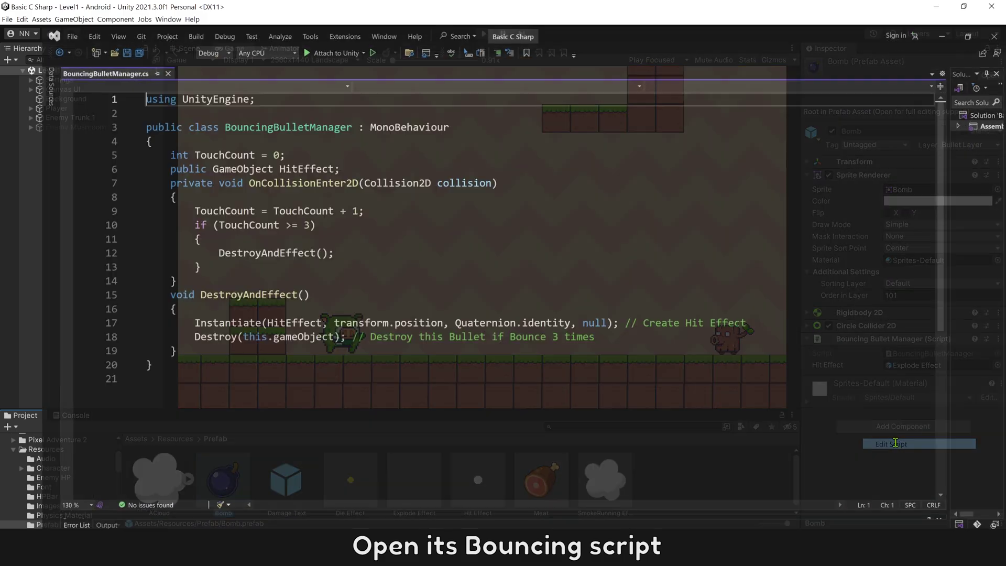
left_click_drag(216, 188, 328, 187)
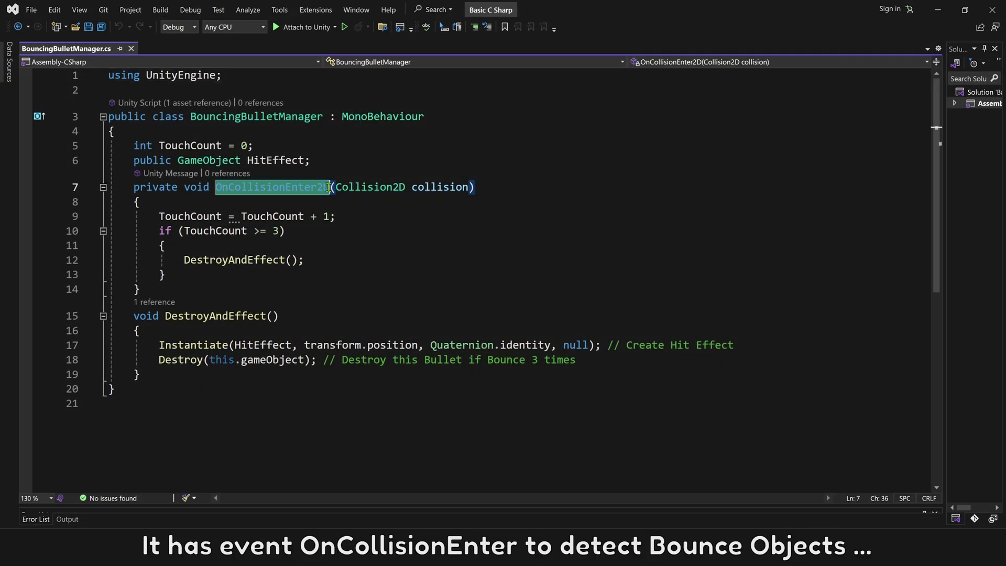
left_click(298, 231)
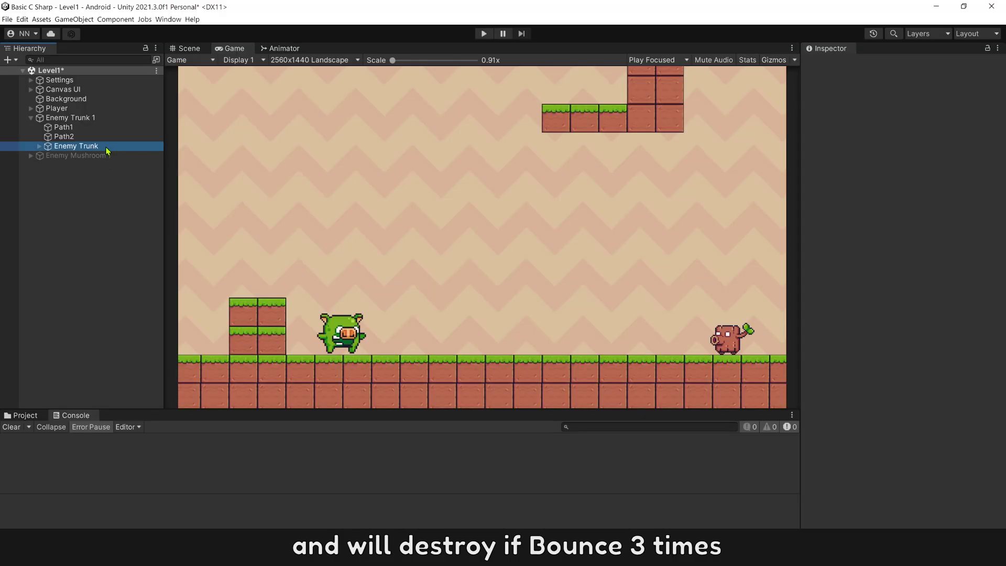
left_click(76, 146)
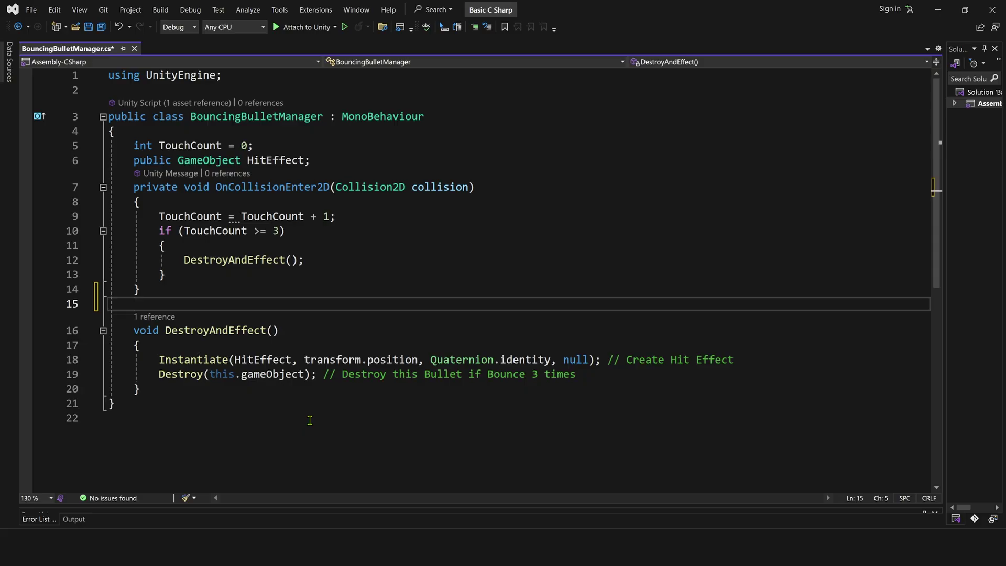
type("on")
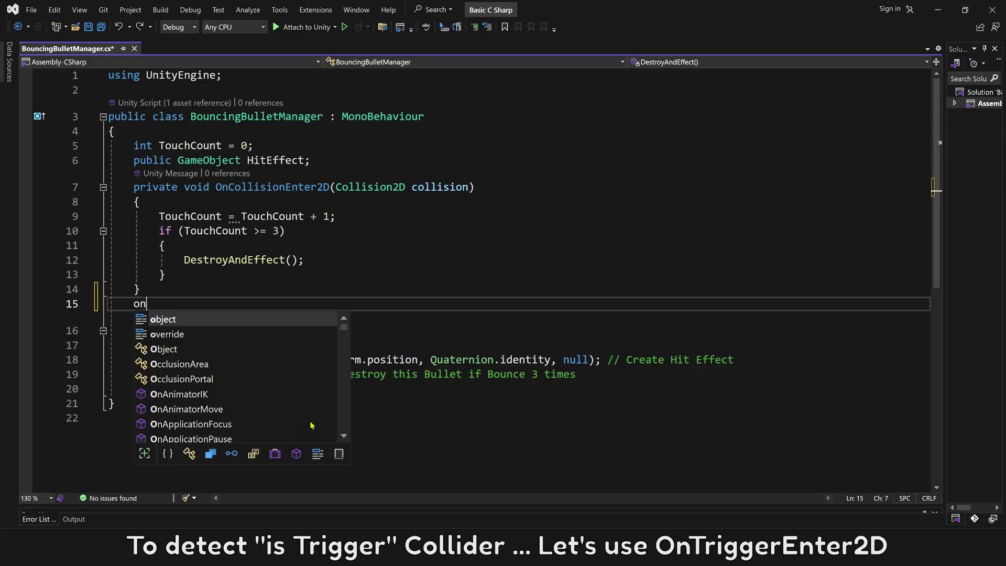
type("tri")
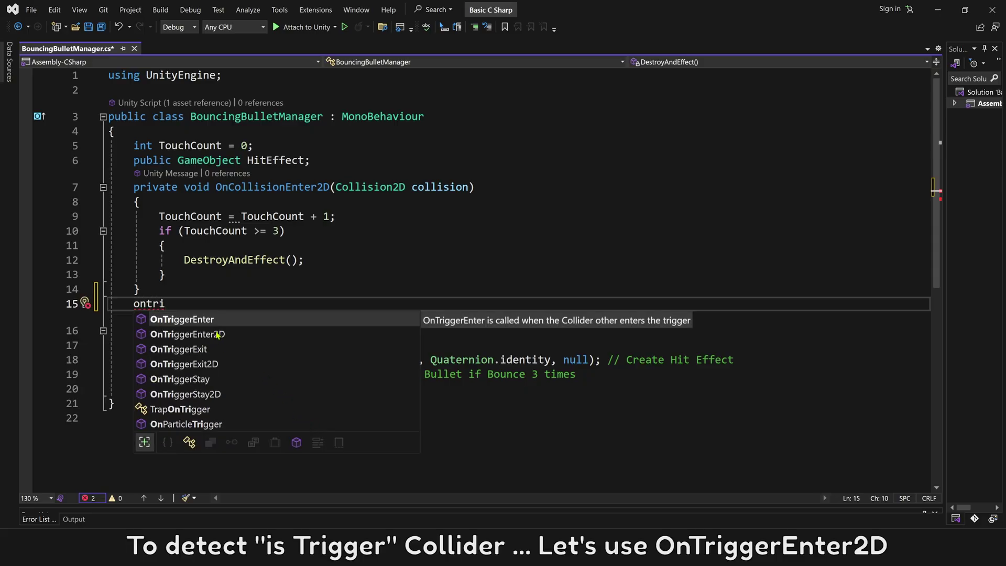
Insert the OnTriggerEnter2D stub from IntelliSense and place the caret inside it.
key("Down")
key("Tab")
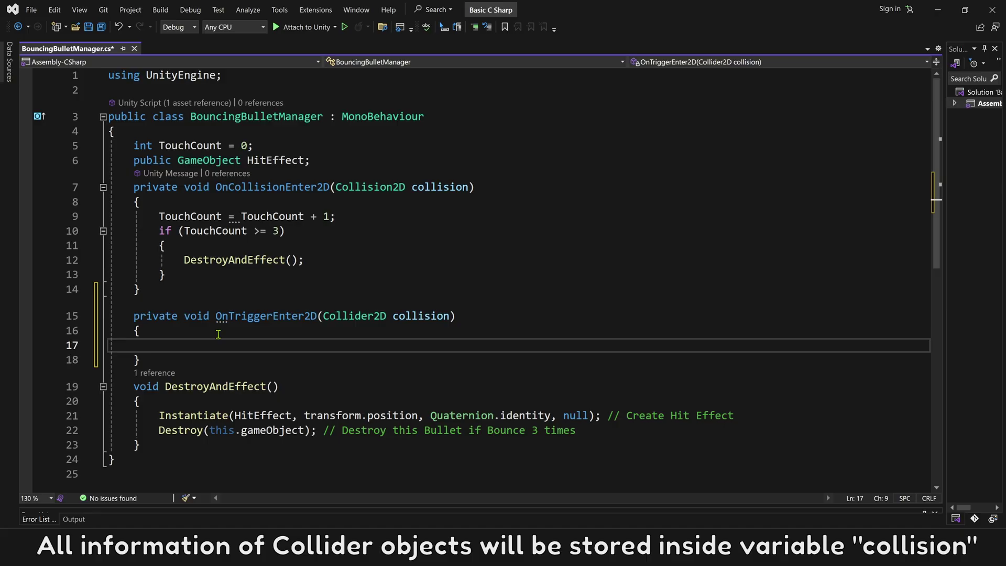
double_click(421, 316)
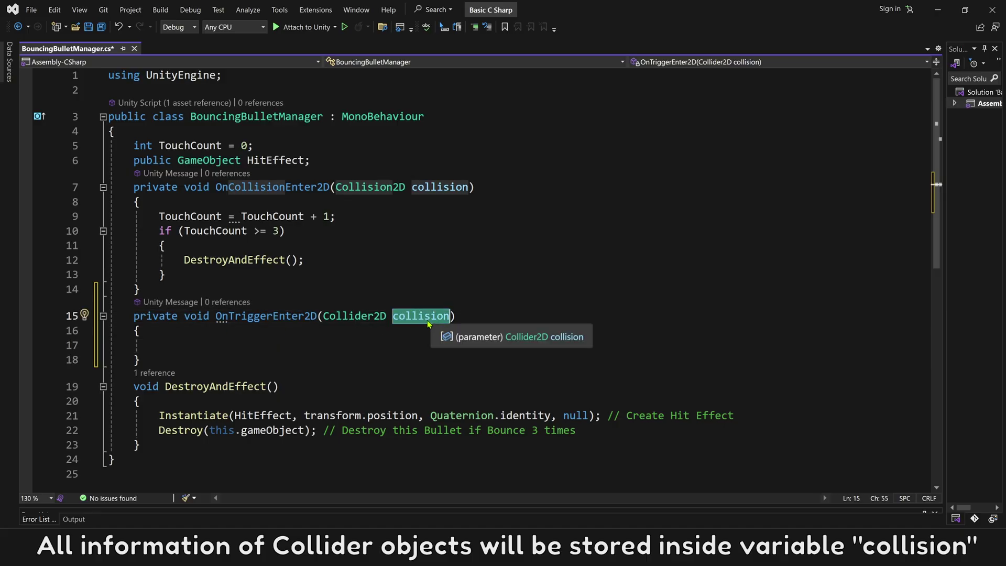
left_click(344, 344)
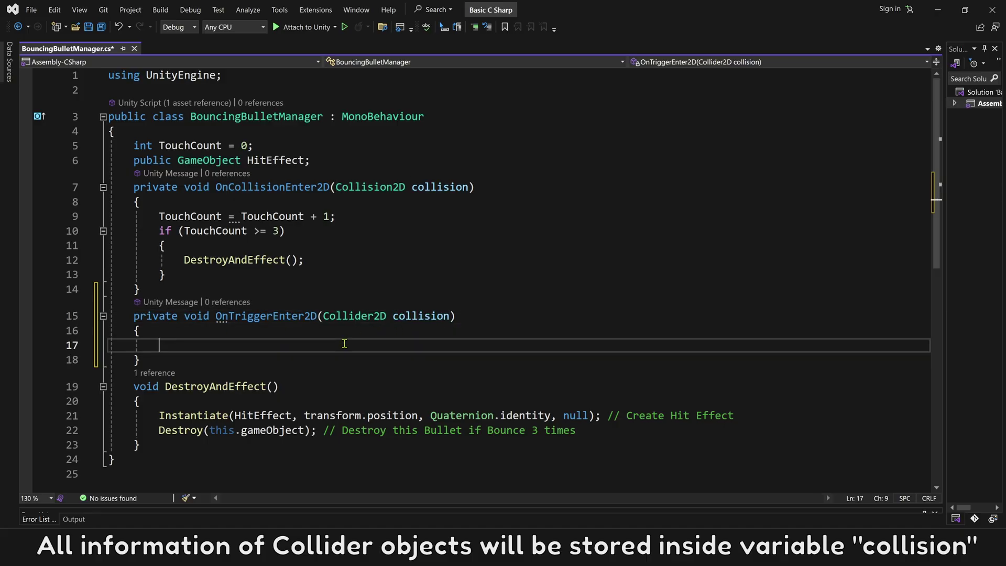
type("if (collision")
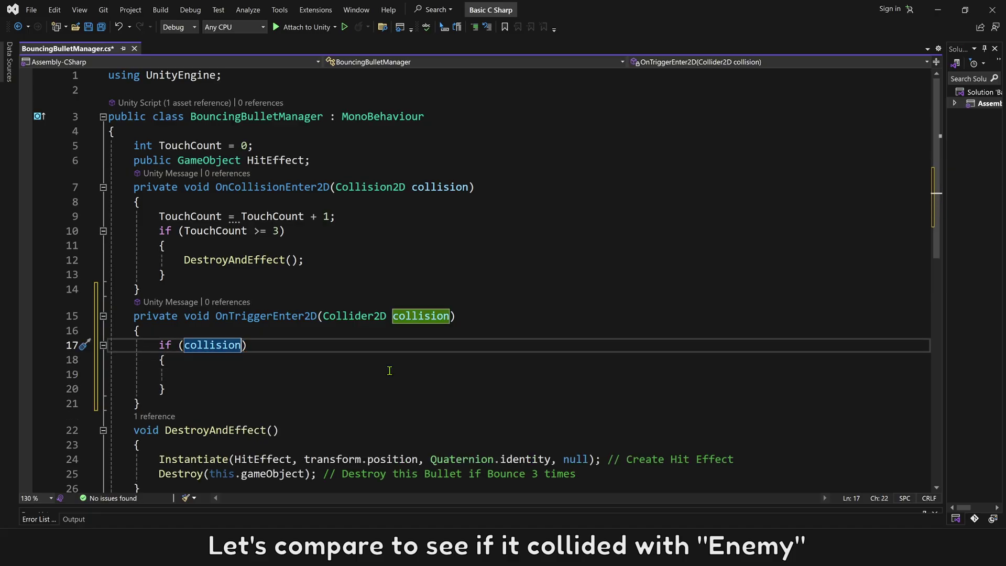
type(".gameObject.tag")
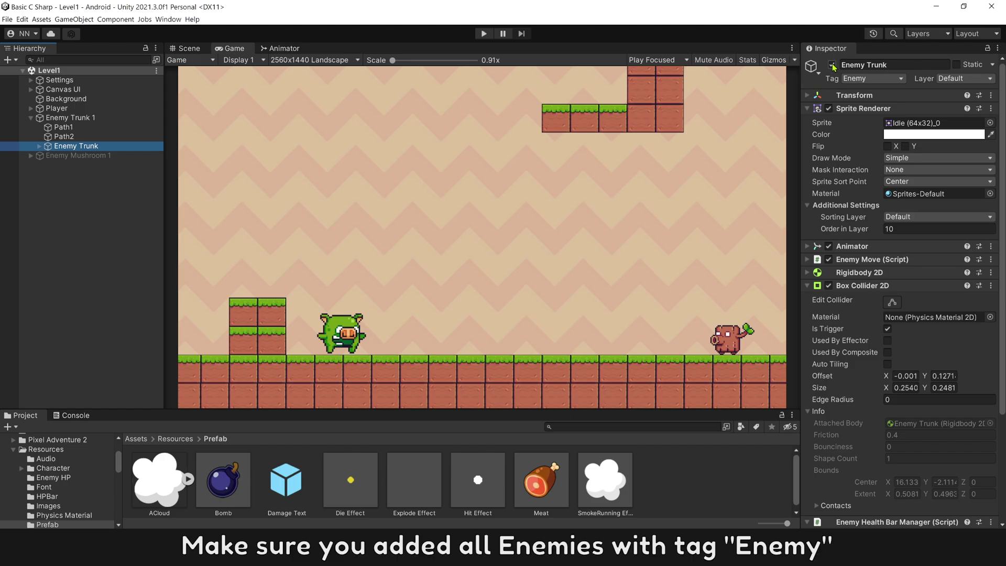
Set Enemy Trunk's tag to Enemy in the Inspector.
left_click(866, 79)
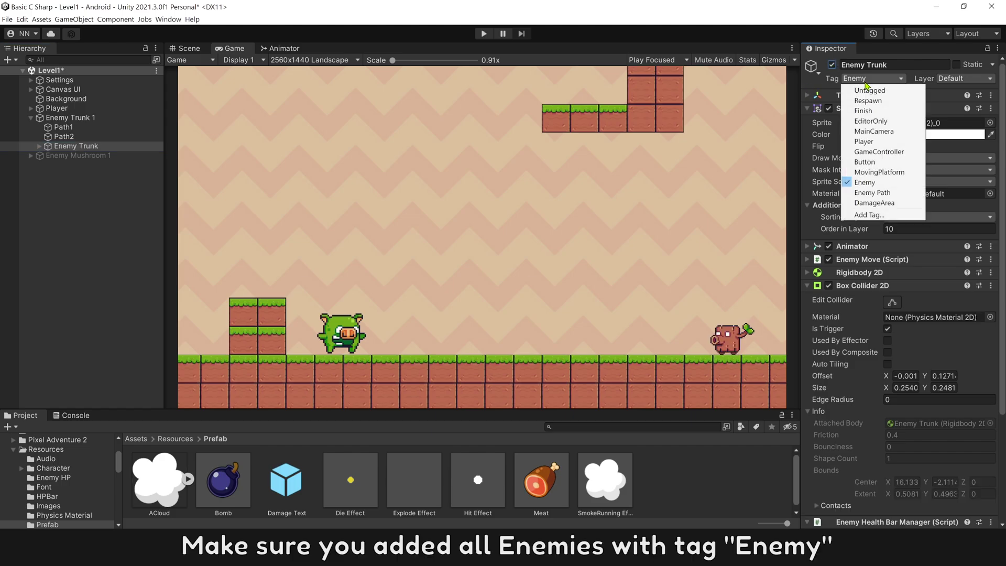
left_click(865, 182)
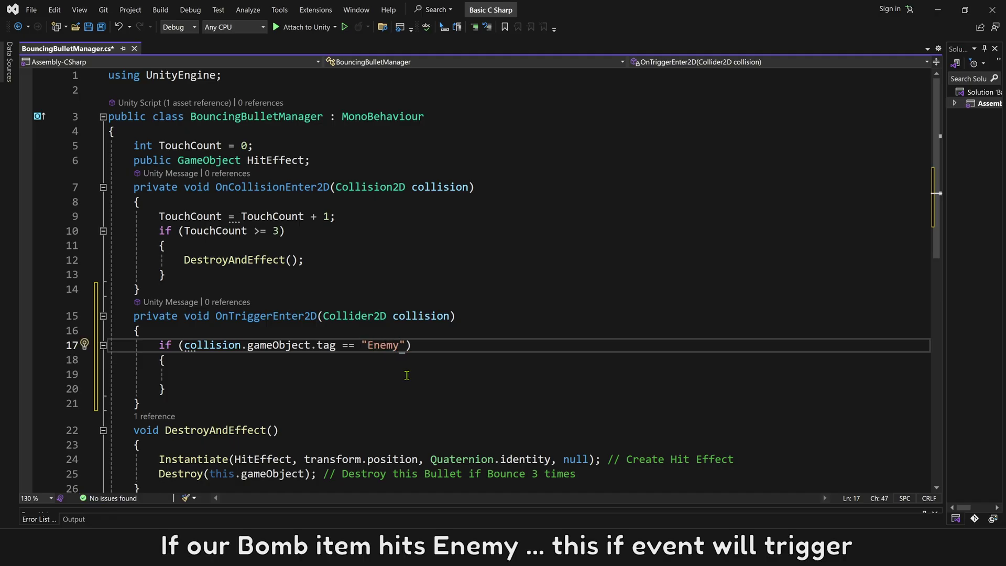
scroll(392, 382, "down", 1)
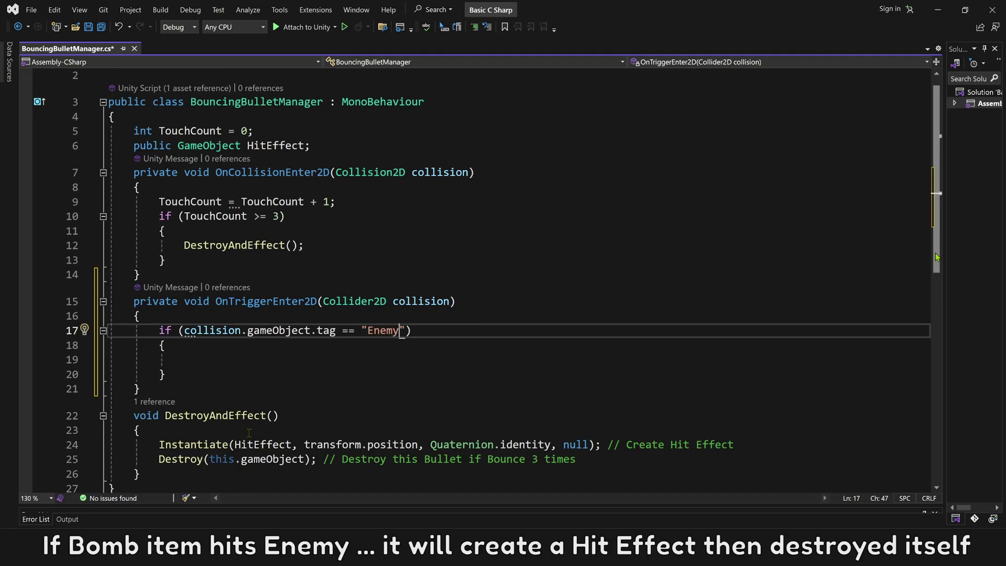
Paste a DestroyAndEffect() call into the Enemy tag if block.
double_click(251, 415)
key("ctrl+c")
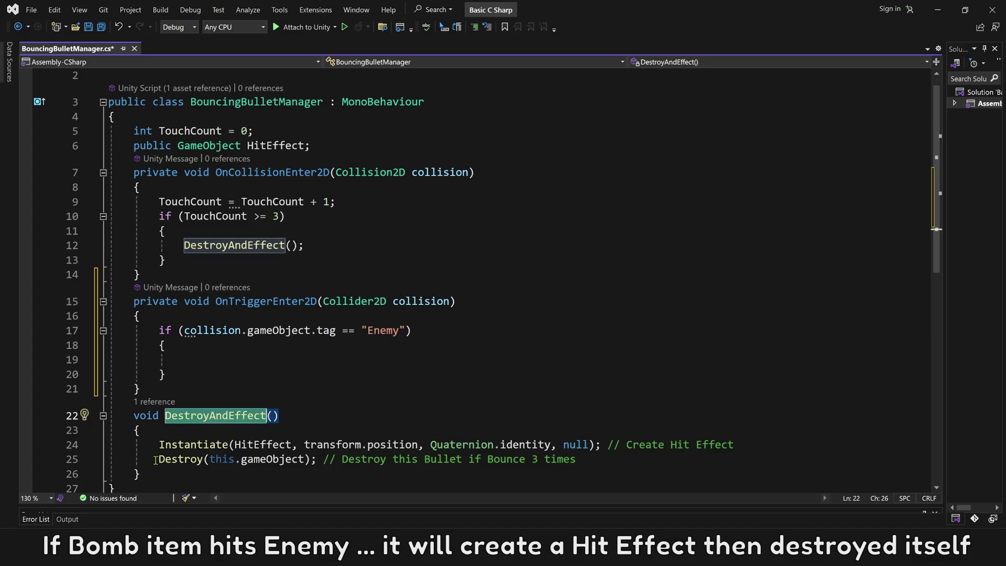
left_click(221, 361)
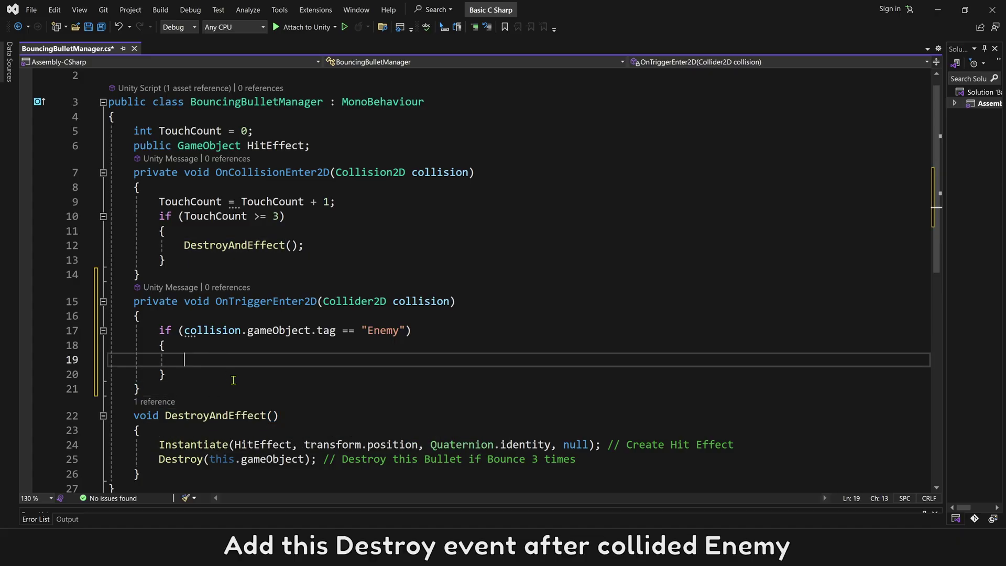
key("ctrl+v")
type("()")
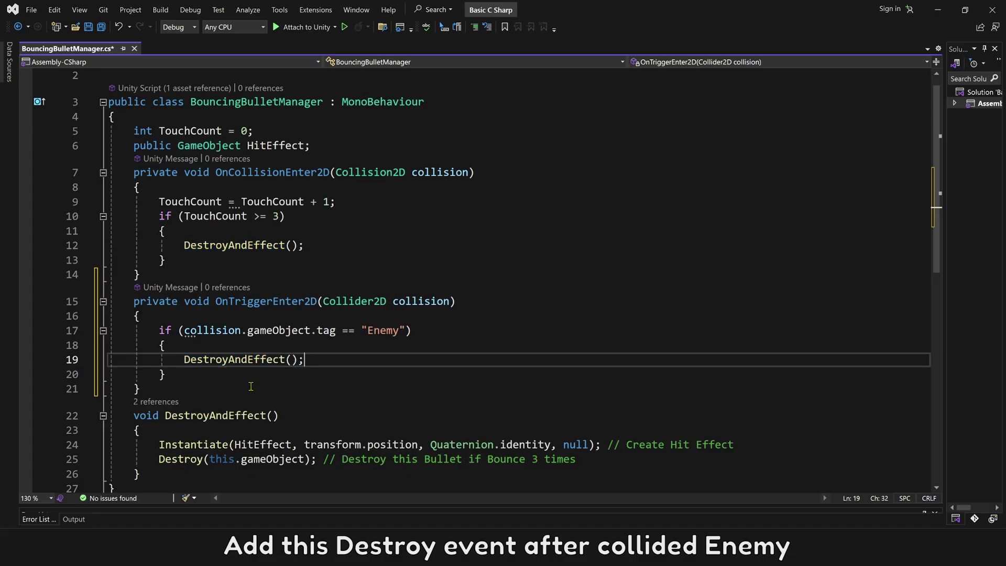
Save BouncingBulletManager.cs and enter Play mode.
left_click(32, 9)
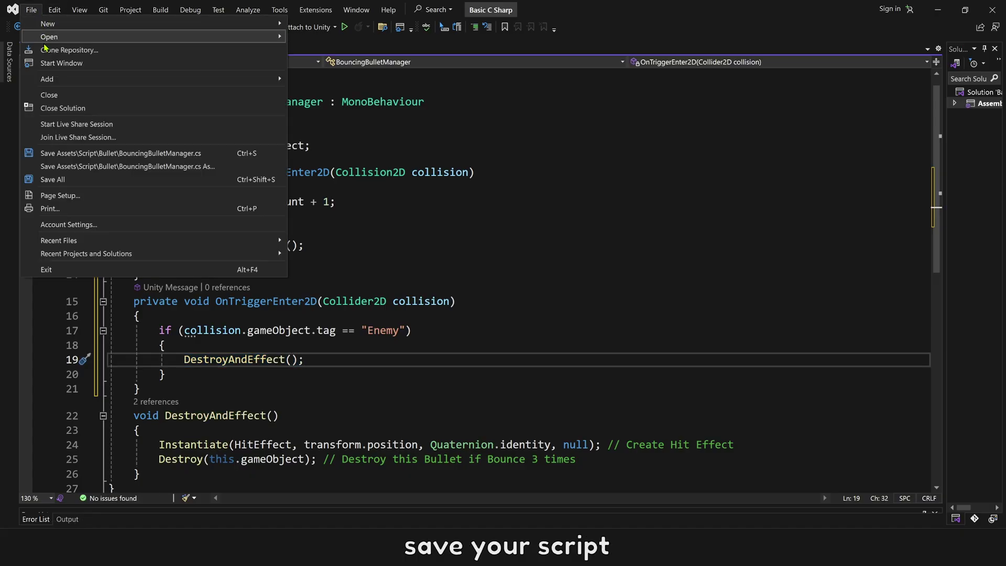
left_click(54, 152)
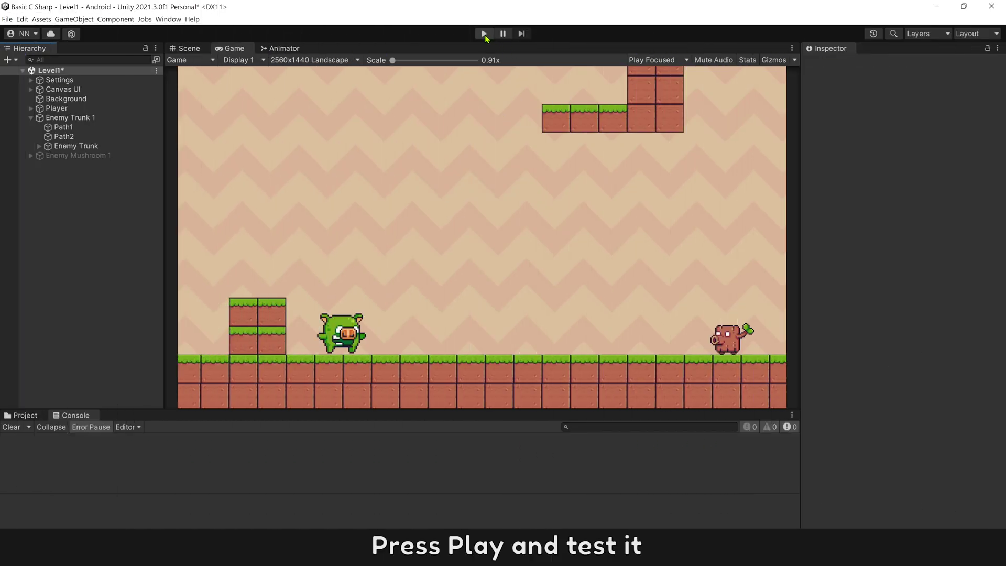
left_click(485, 34)
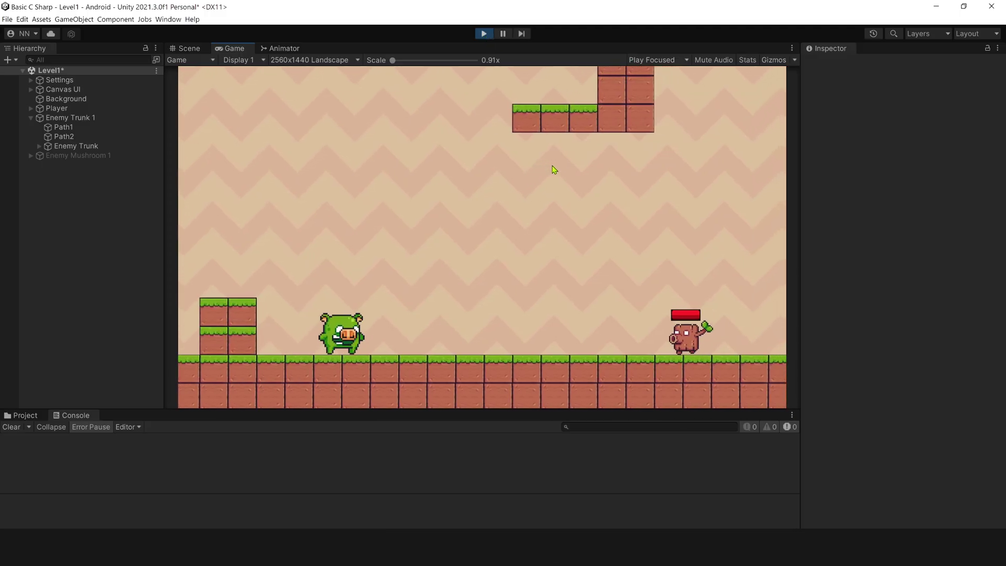
Throw two bombs at the enemy pig and move the player right toward it.
key("space")
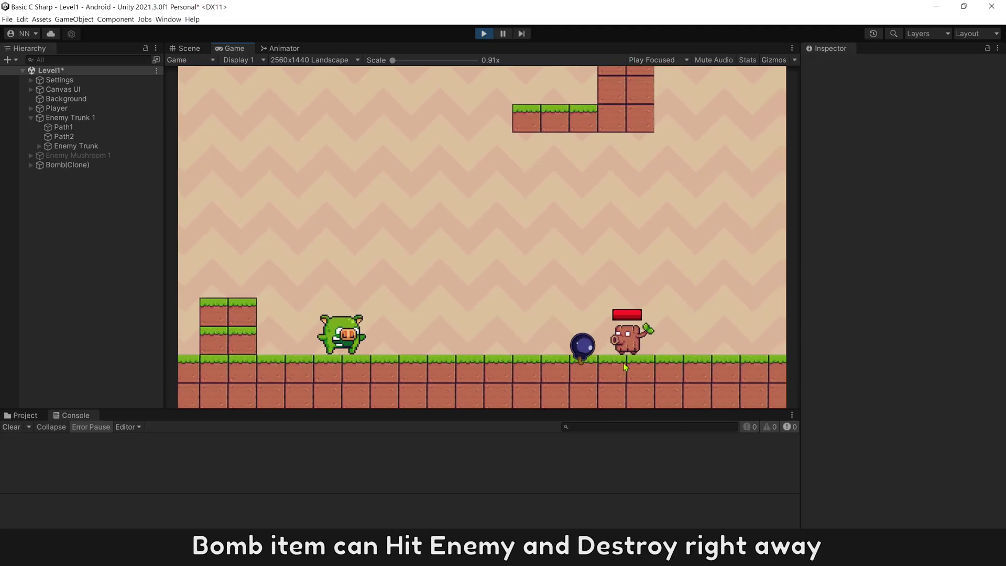
key("space")
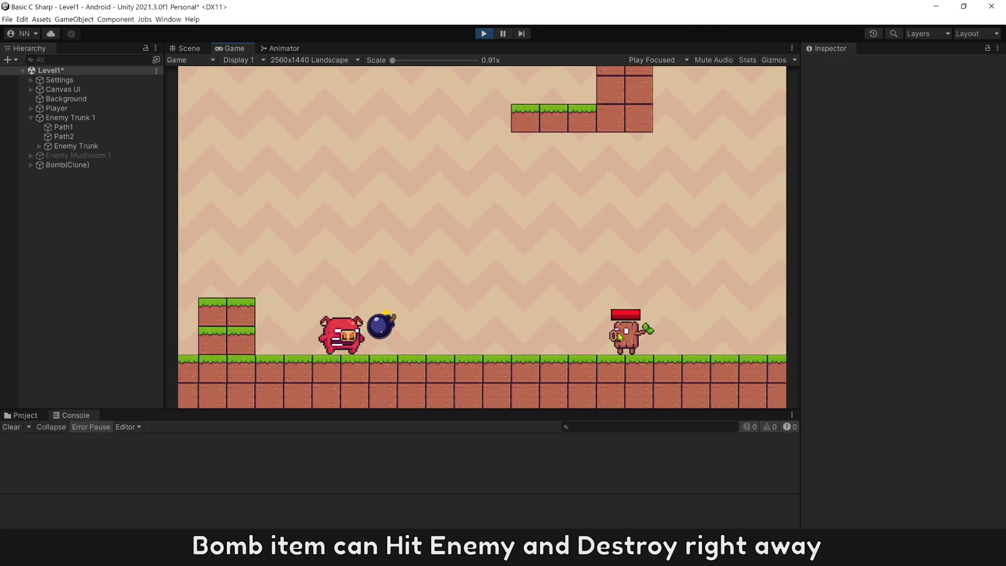
key("Right")
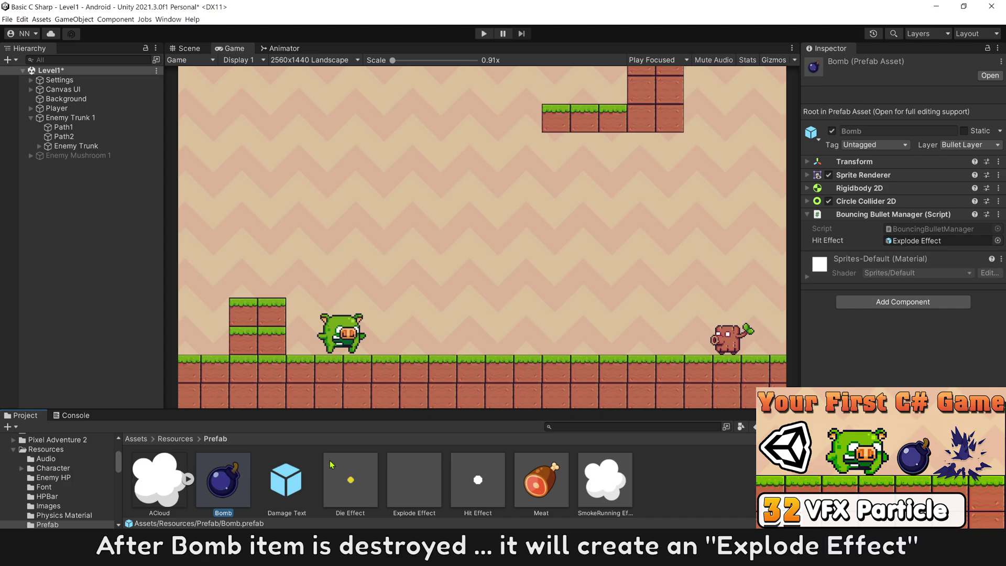
left_click(905, 240)
left_click(414, 477)
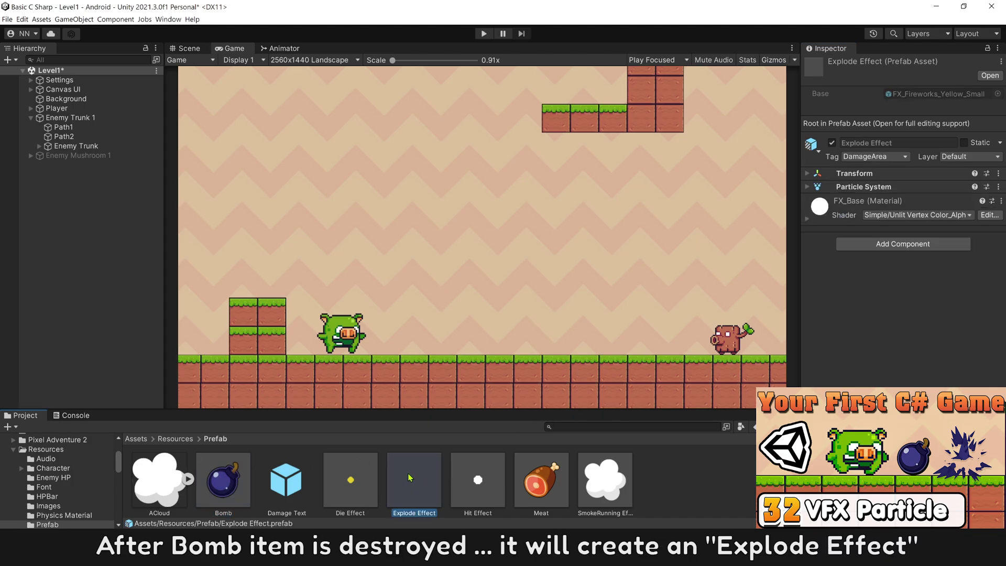
left_click(484, 34)
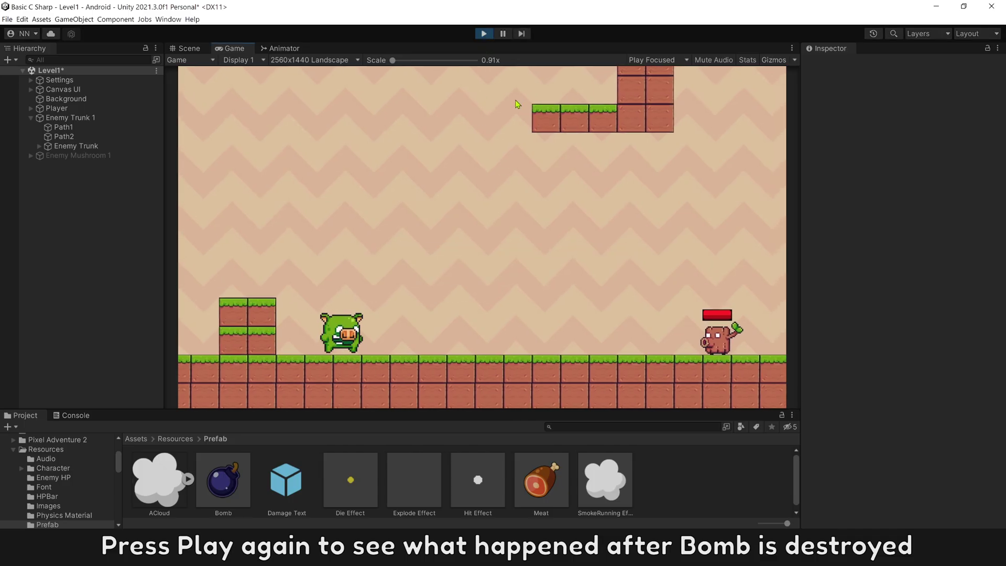
key("space")
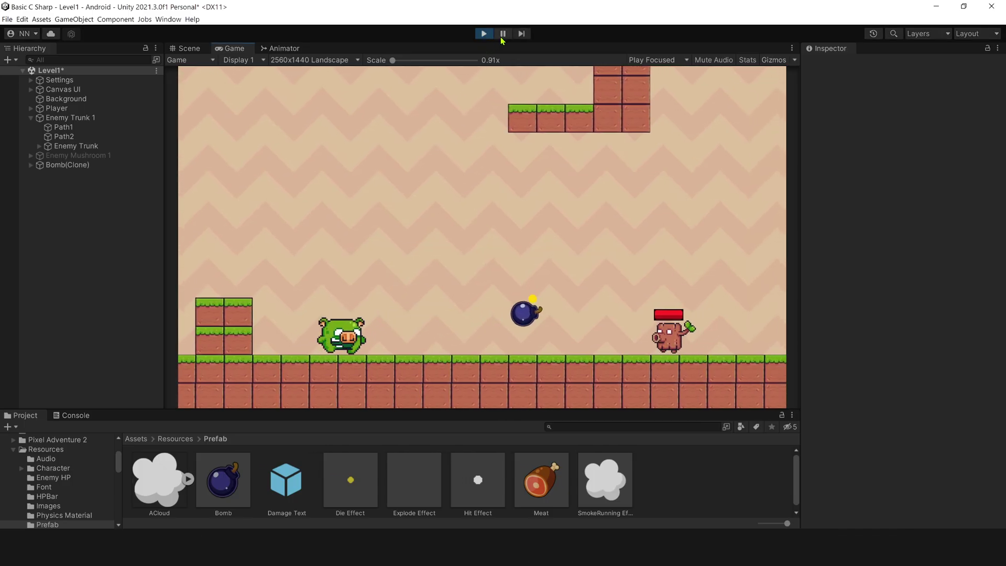
left_click(505, 35)
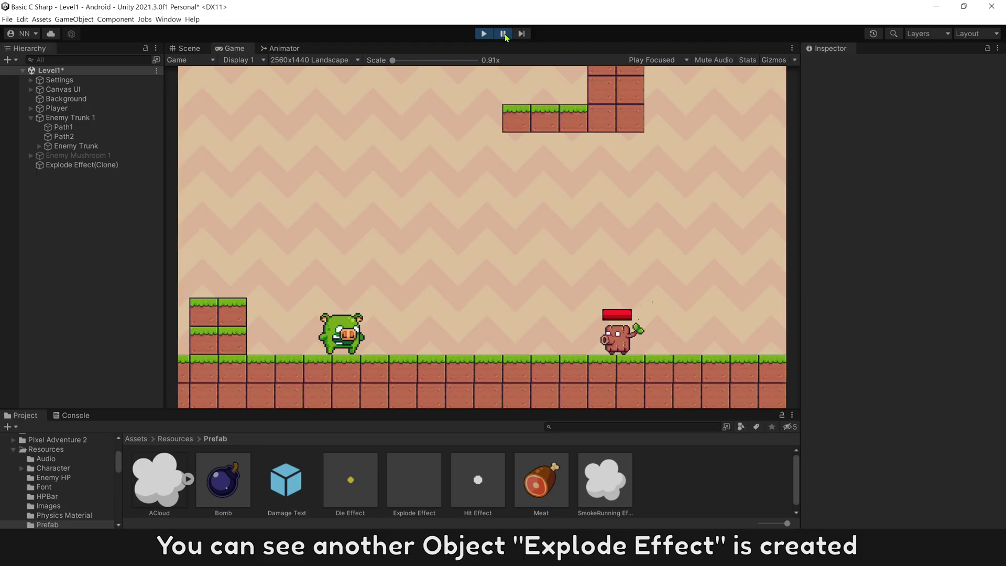
left_click(81, 165)
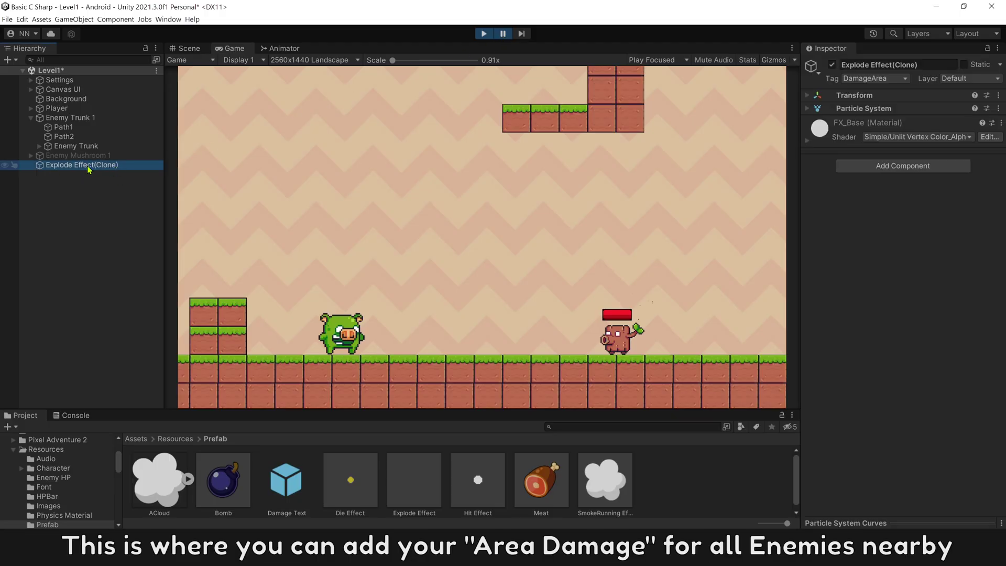
left_click(415, 476)
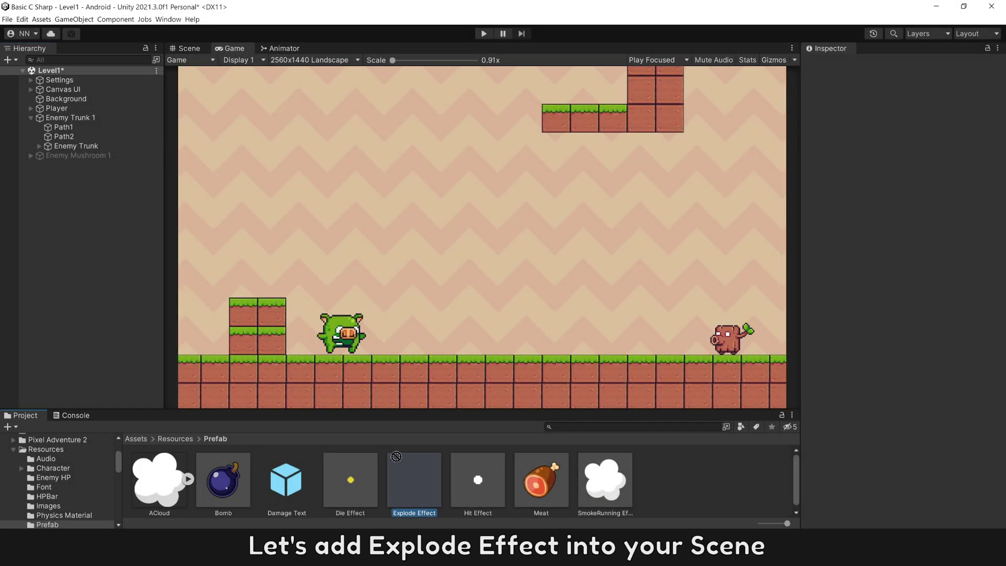
Add Explode Effect to the Hierarchy and replay its particle burst twice in the Scene.
left_click_drag(396, 457, 122, 251)
left_click(189, 48)
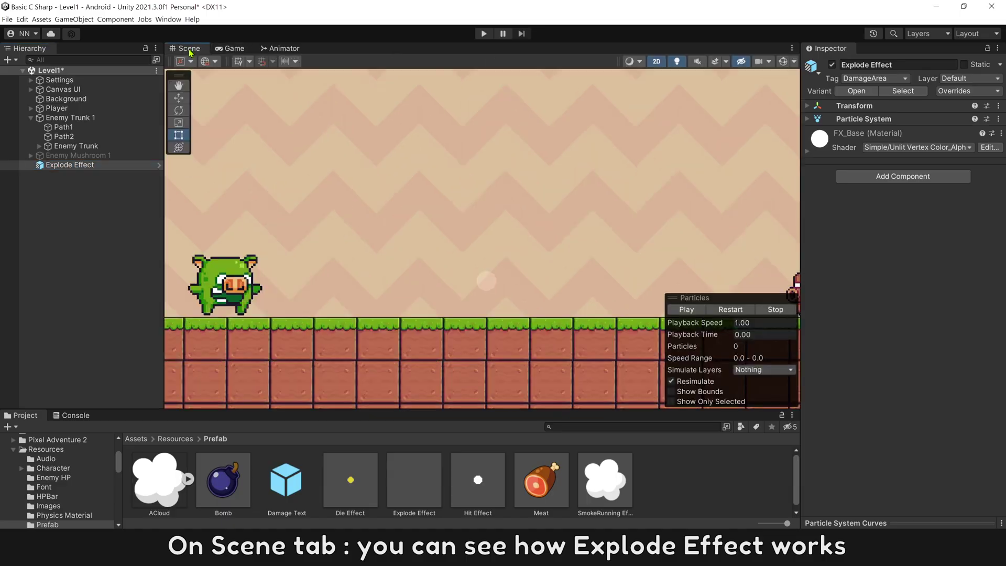
left_click(730, 309)
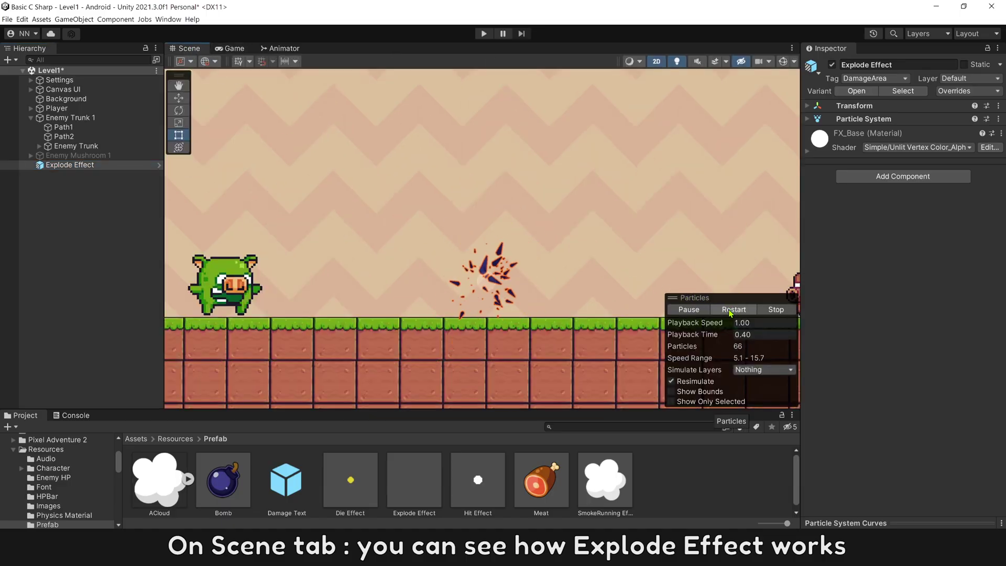
left_click(730, 309)
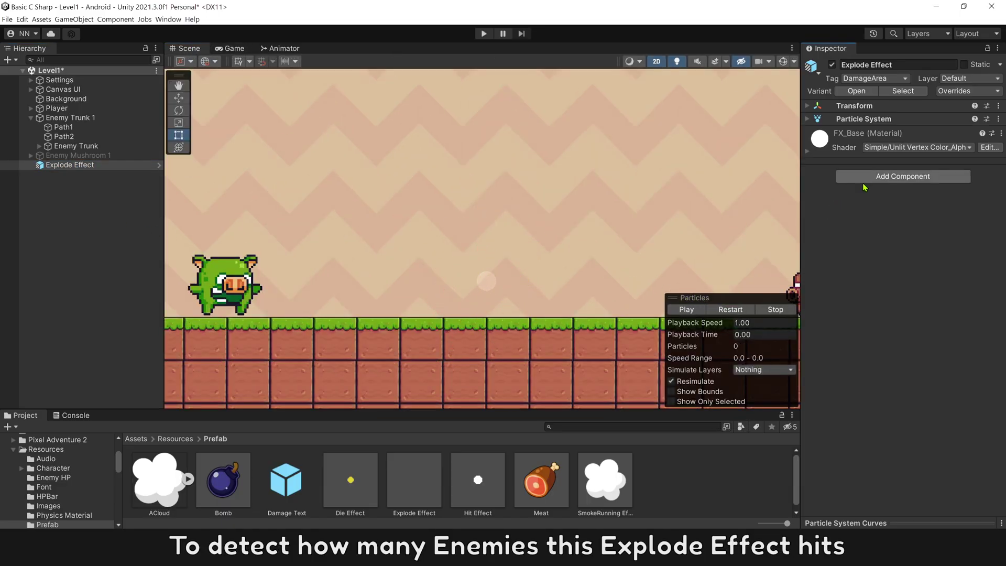
Add a Box Collider 2D to Explode Effect and enlarge it around the explosion.
left_click(902, 177)
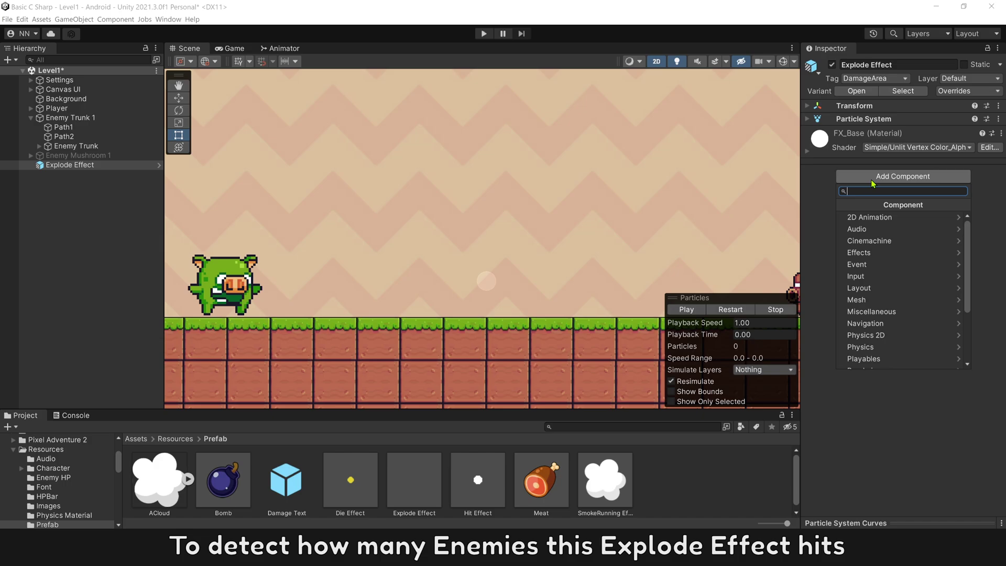
type("box")
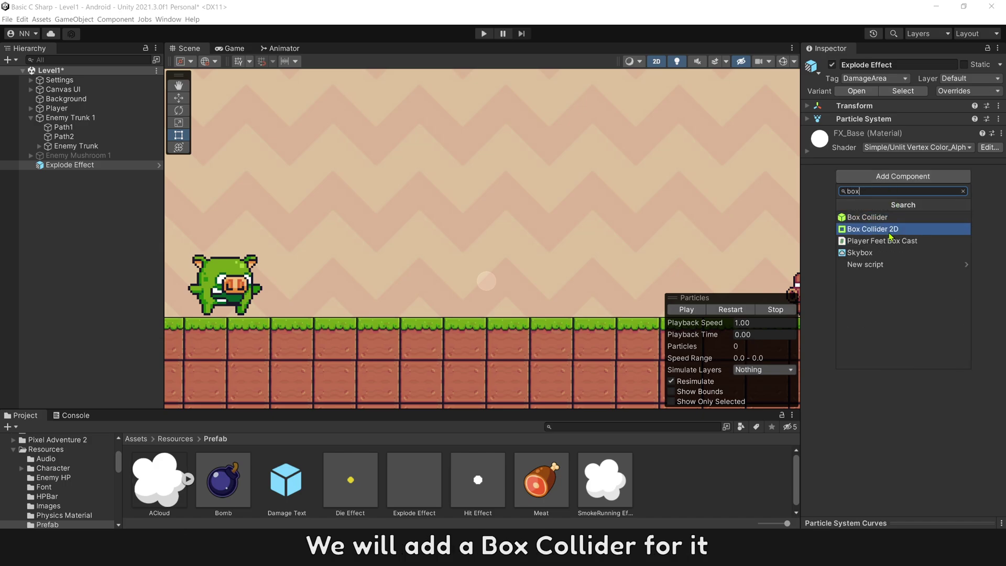
left_click(873, 229)
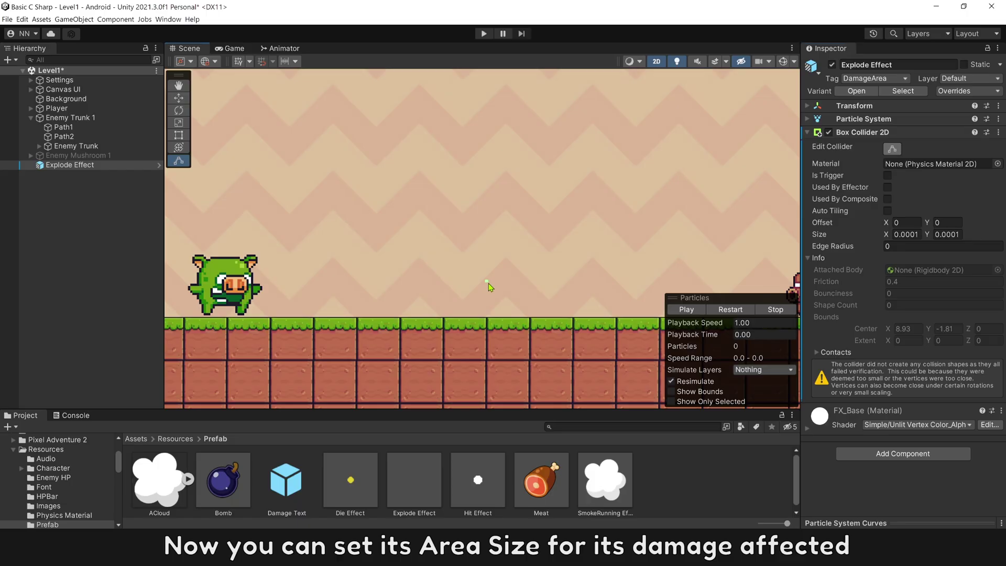
left_click_drag(488, 283, 490, 303)
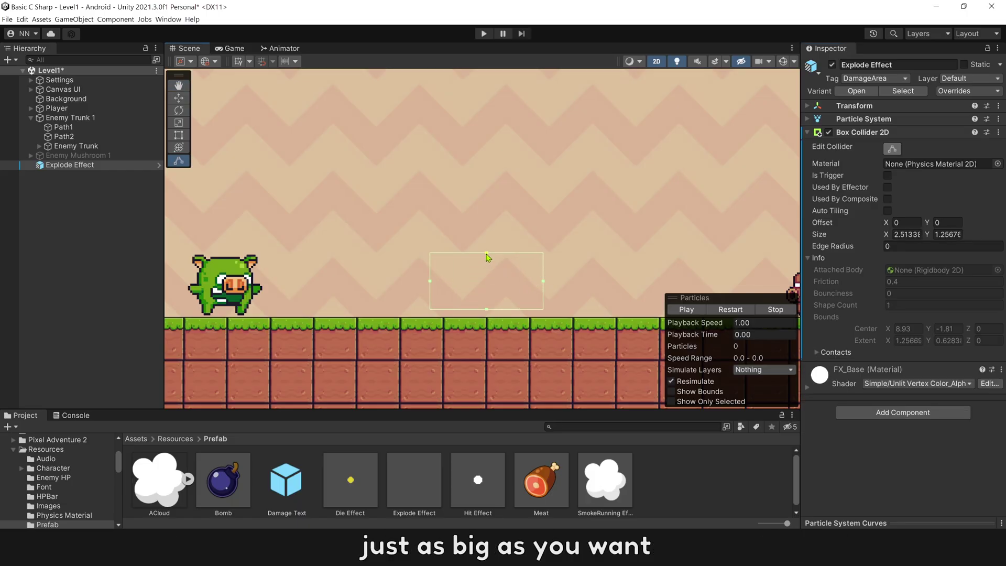
left_click_drag(487, 257, 489, 228)
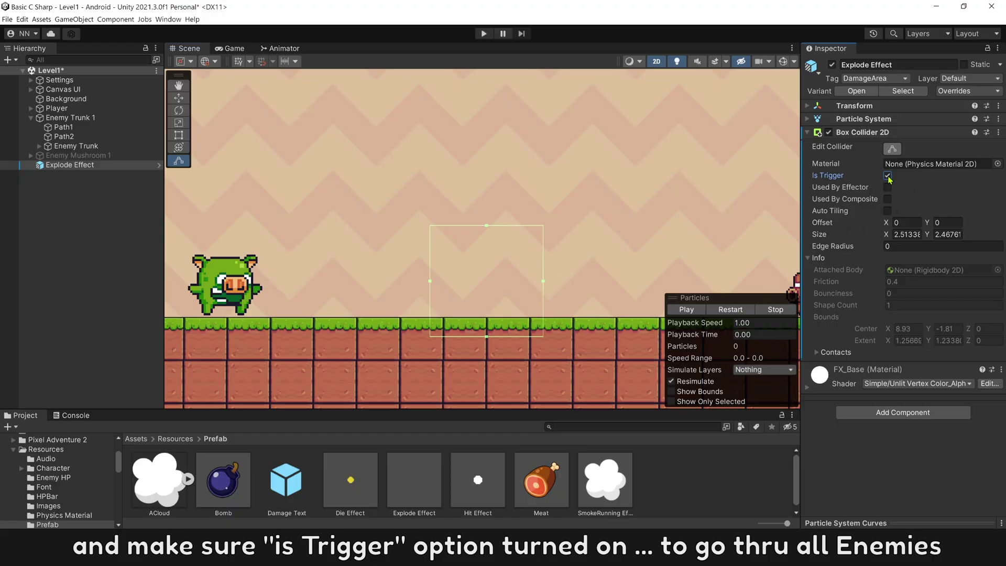
Collapse the collider, attach a new DamageArea script, and open it for editing.
left_click(807, 133)
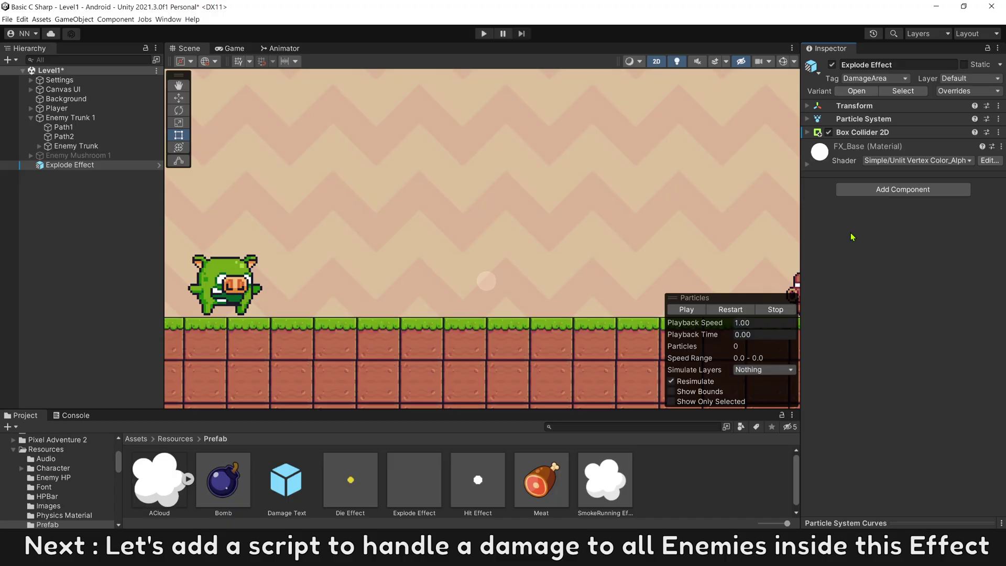
left_click(884, 190)
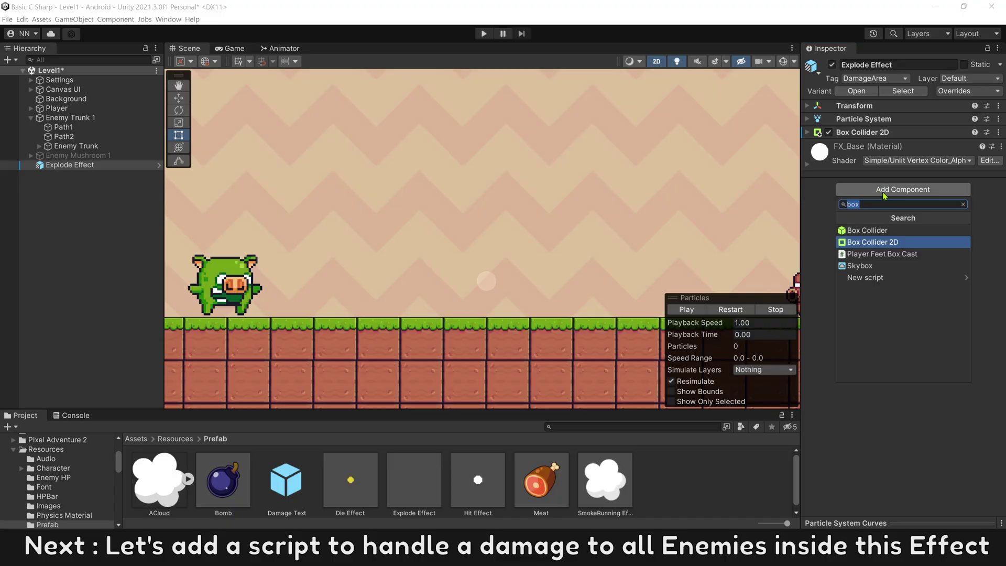
left_click(887, 279)
type("eArea")
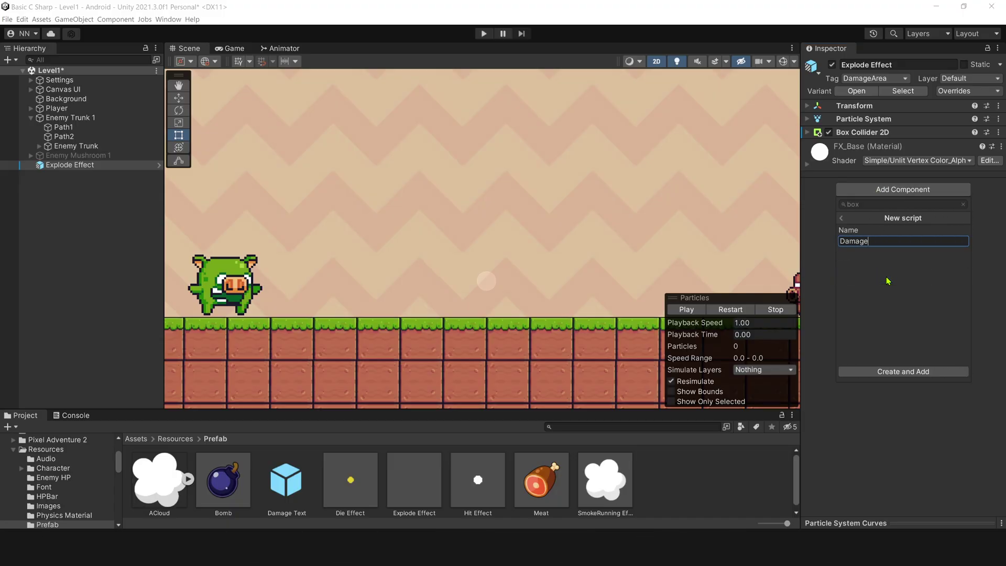
left_click(887, 370)
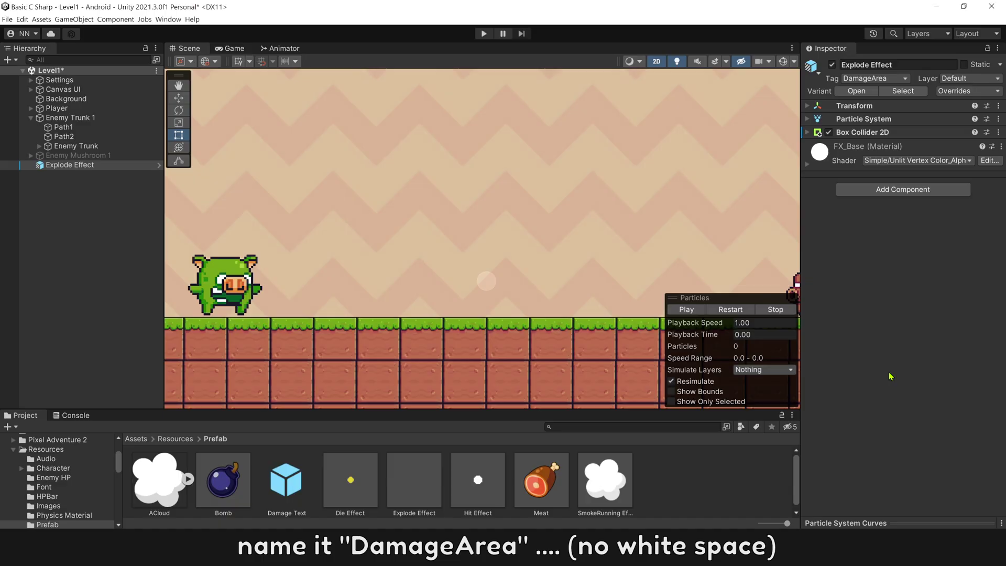
right_click(885, 146)
left_click(910, 261)
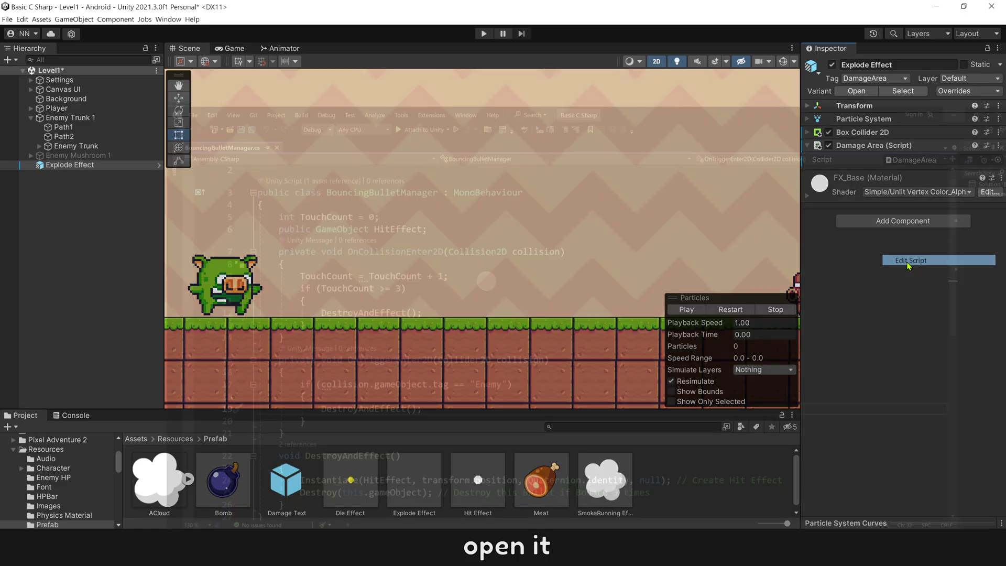
Delete the default Start/Update methods and unused using directives from DamageArea.
left_click_drag(140, 346, 134, 174)
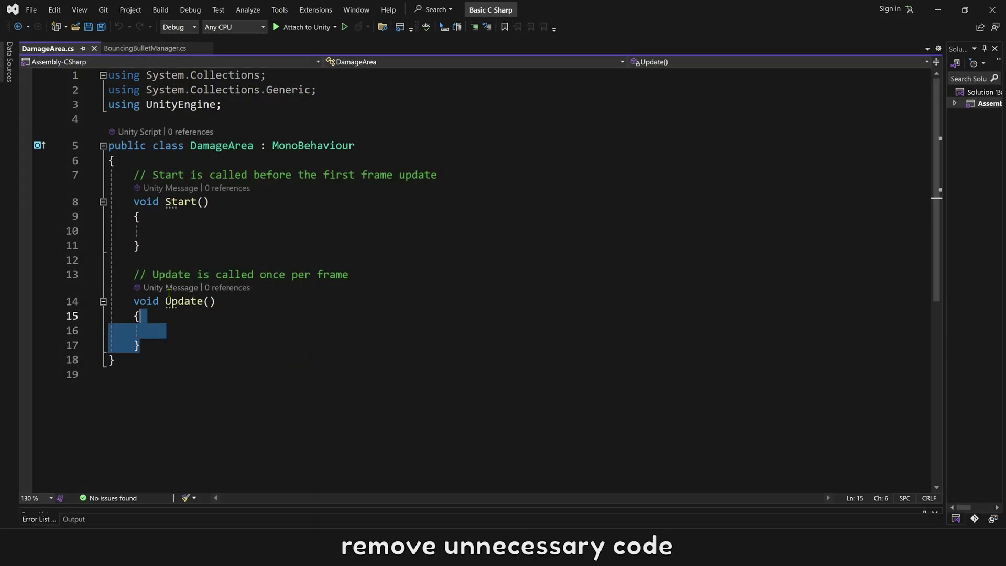
key("Delete")
left_click_drag(317, 90, 108, 75)
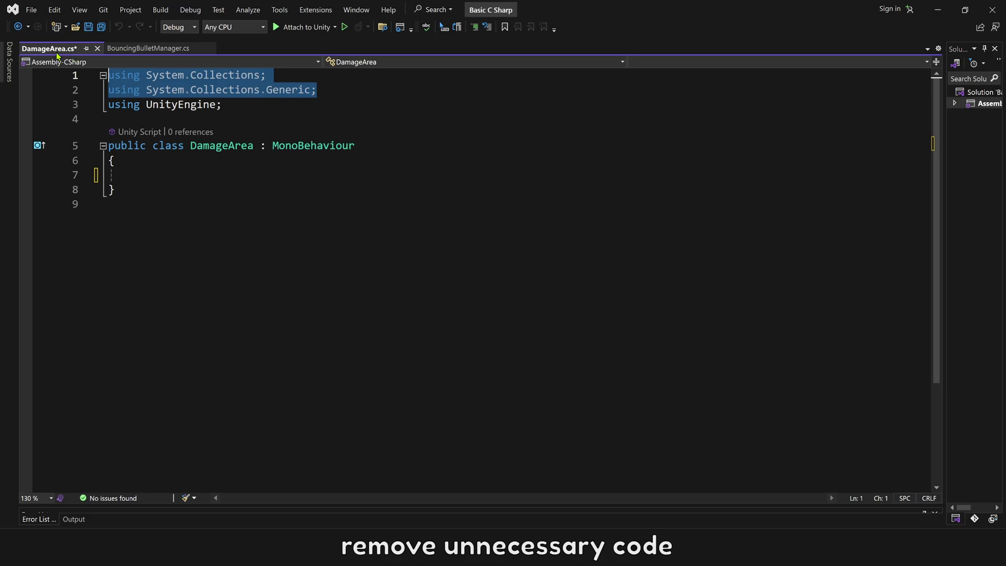
key("Delete")
key("Delete")
Add a public float Damage field to the class.
left_click(173, 146)
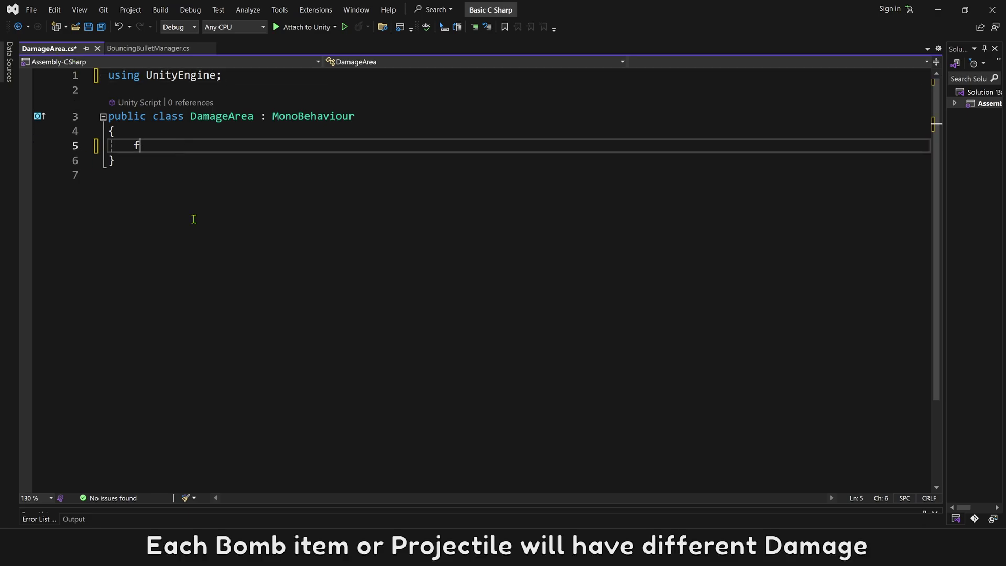
type("float Damage;")
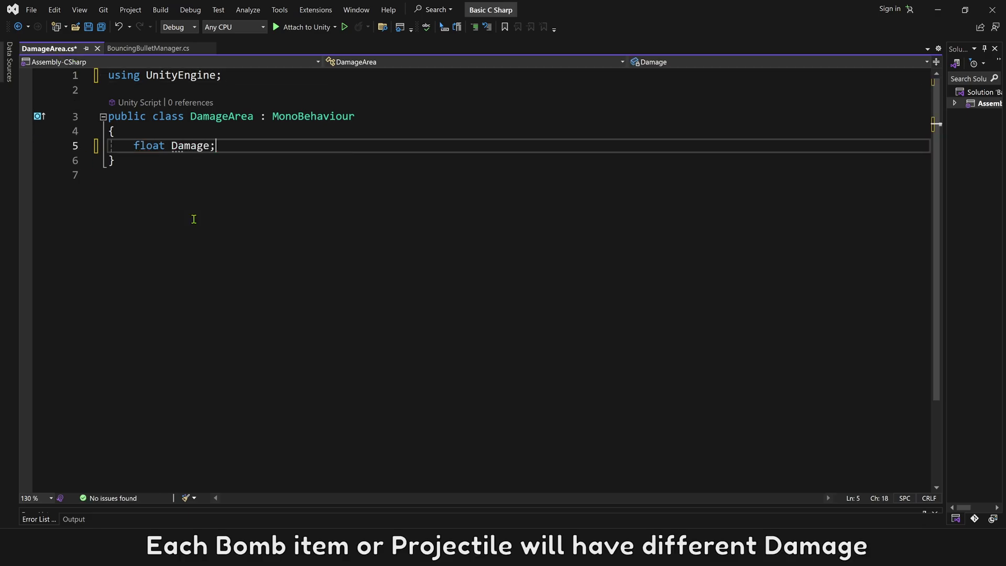
key("Home")
type("publ")
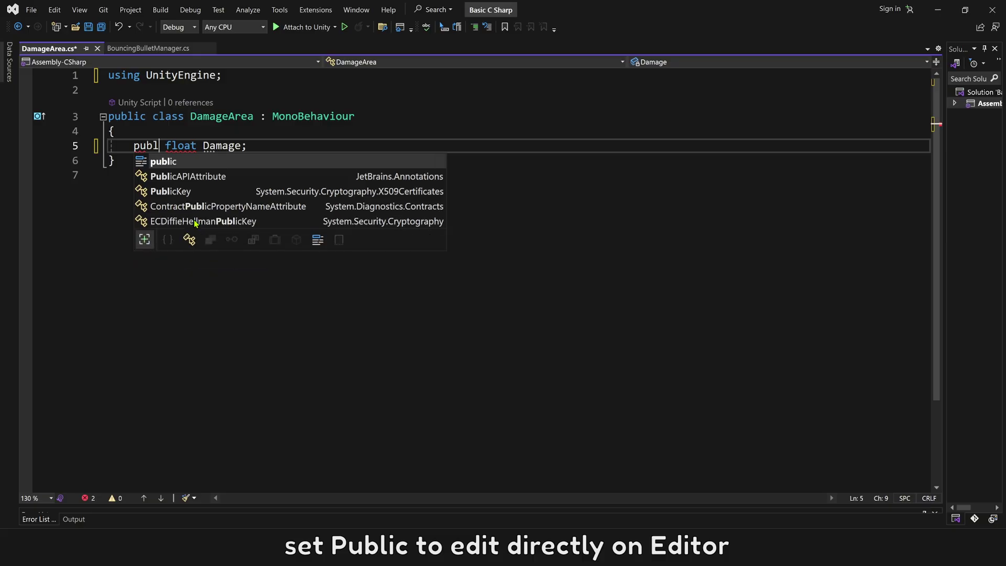
type("ic")
key("End")
key("Return")
type("on")
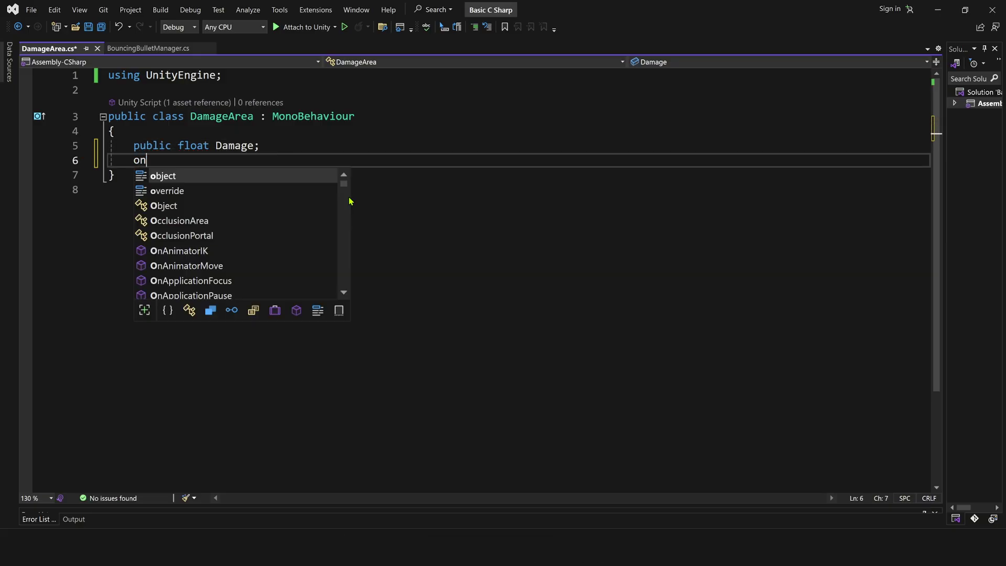
type("Trig")
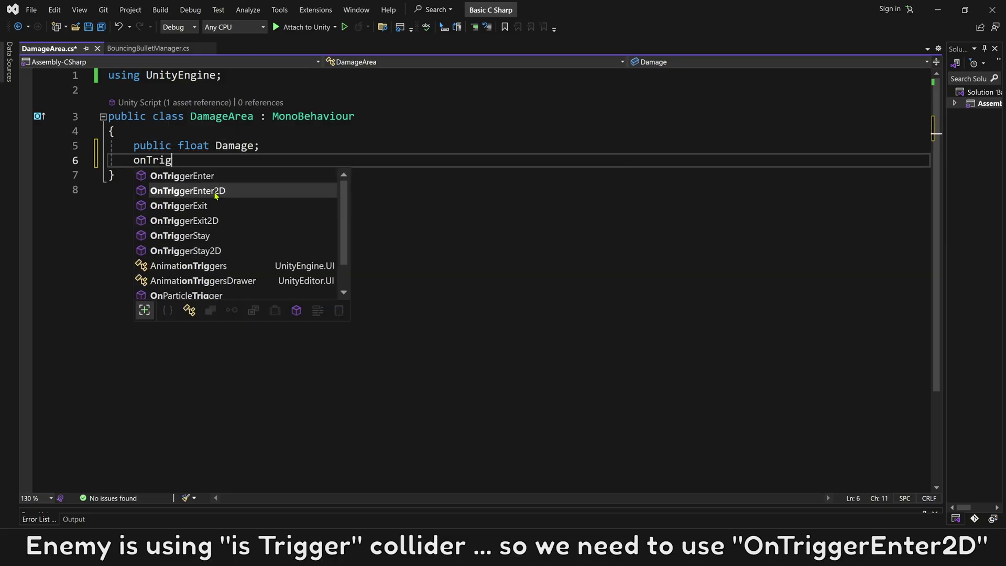
Add OnTriggerEnter2D with an if checking collision.gameObject.tag == "Enemy".
double_click(216, 192)
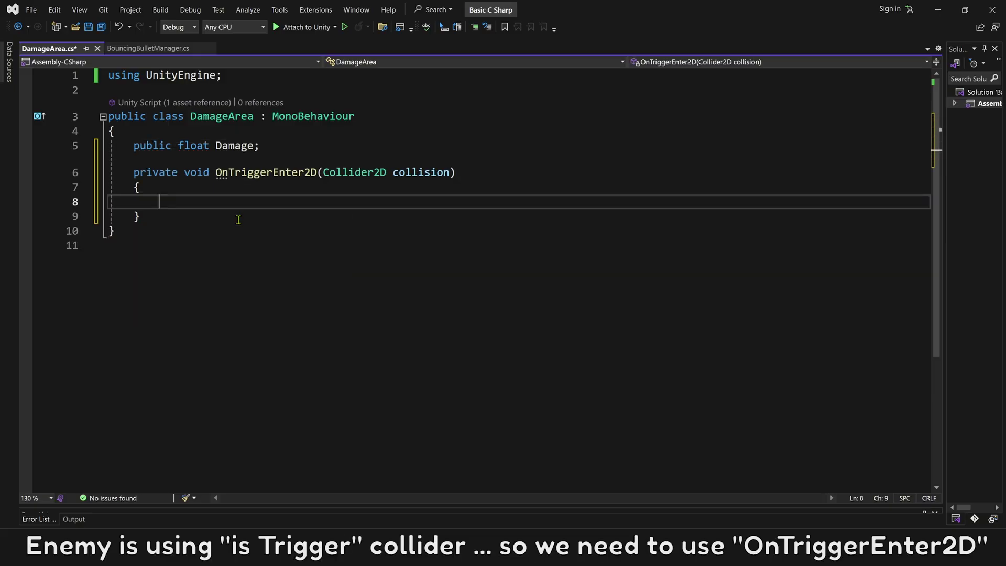
double_click(417, 175)
left_click(339, 201)
type("if")
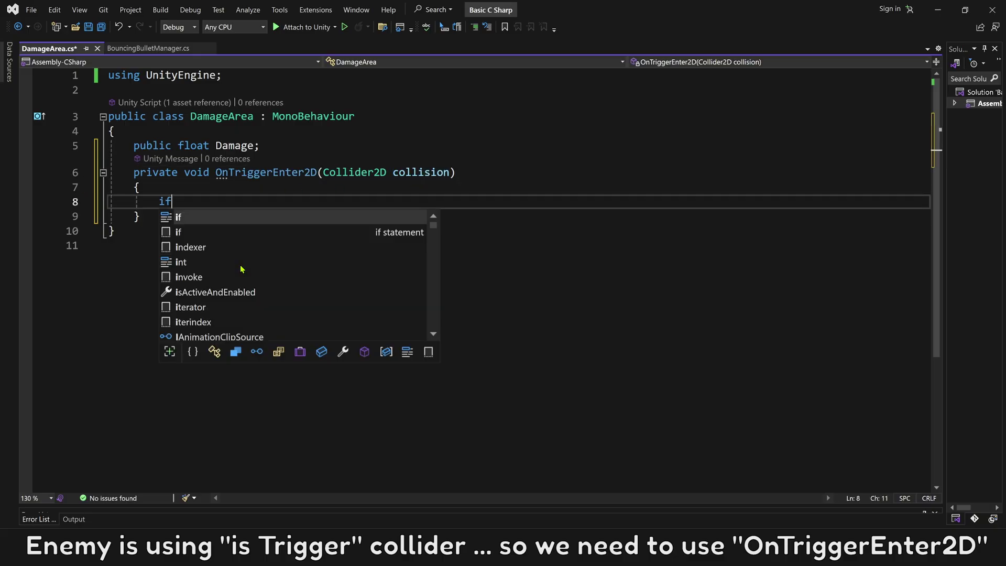
type(" () {")
key("Return")
type("{")
left_click(183, 201)
type("collision")
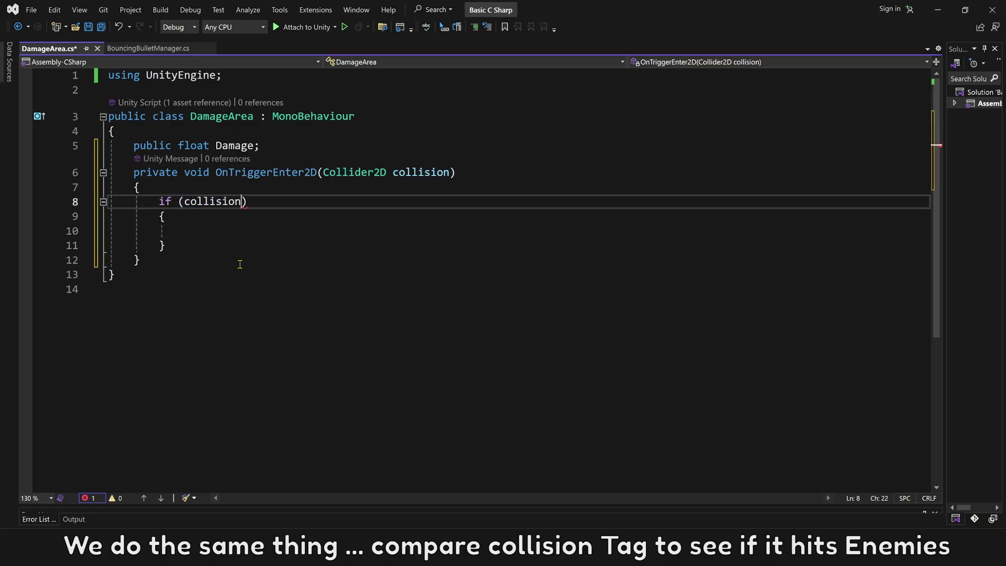
type(".ga")
key("Tab")
type(".t")
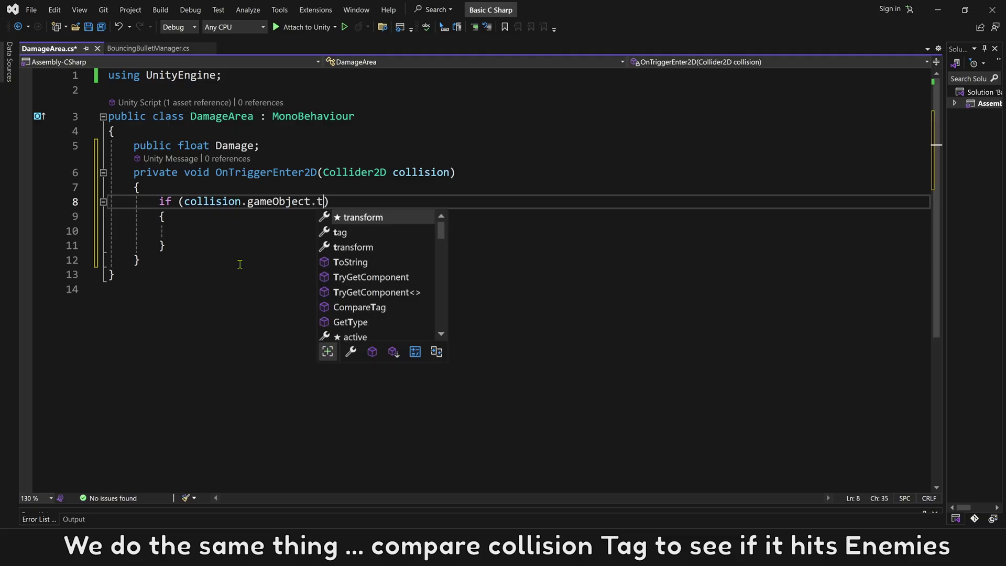
type("ag == \"Enemy")
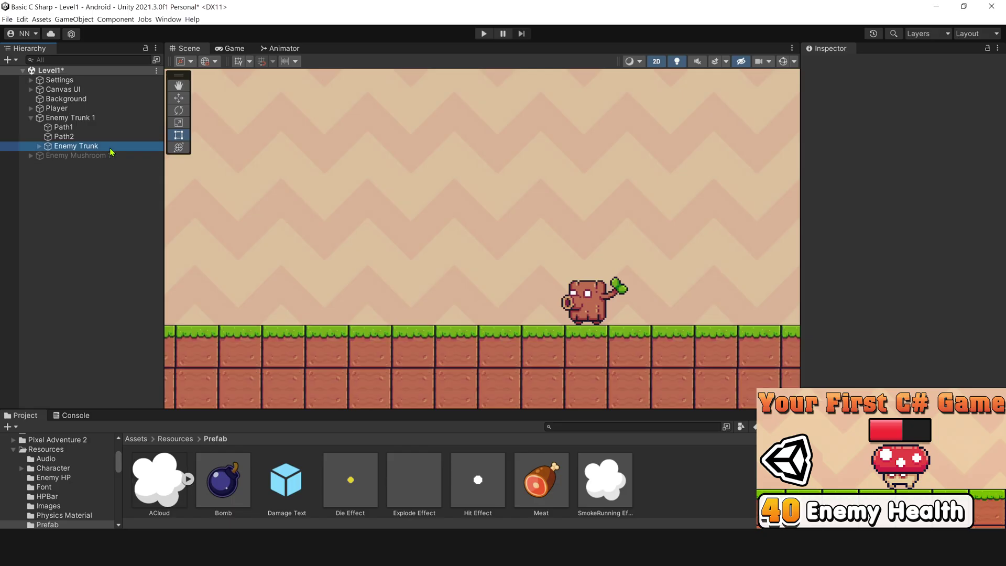
Review Enemy Trunk's EnemyHealthBarManager UpdateHealth(float number) method, then go back to DamageArea.cs.
left_click(110, 146)
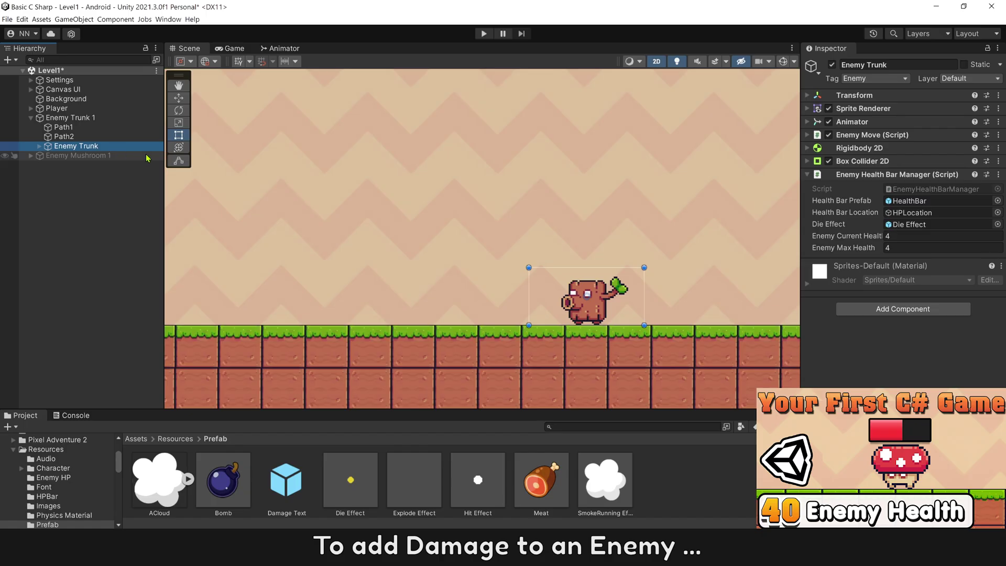
right_click(864, 175)
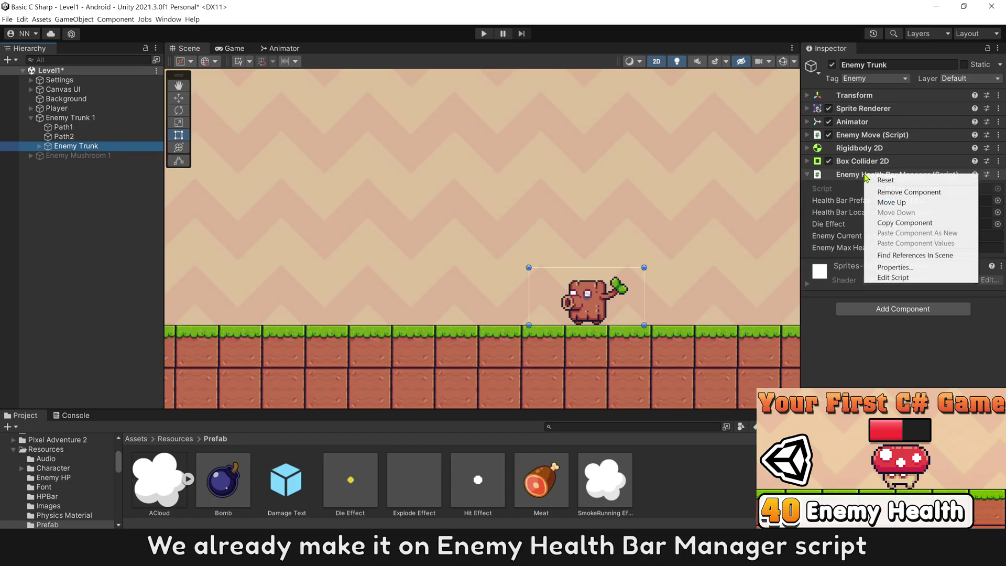
left_click(888, 277)
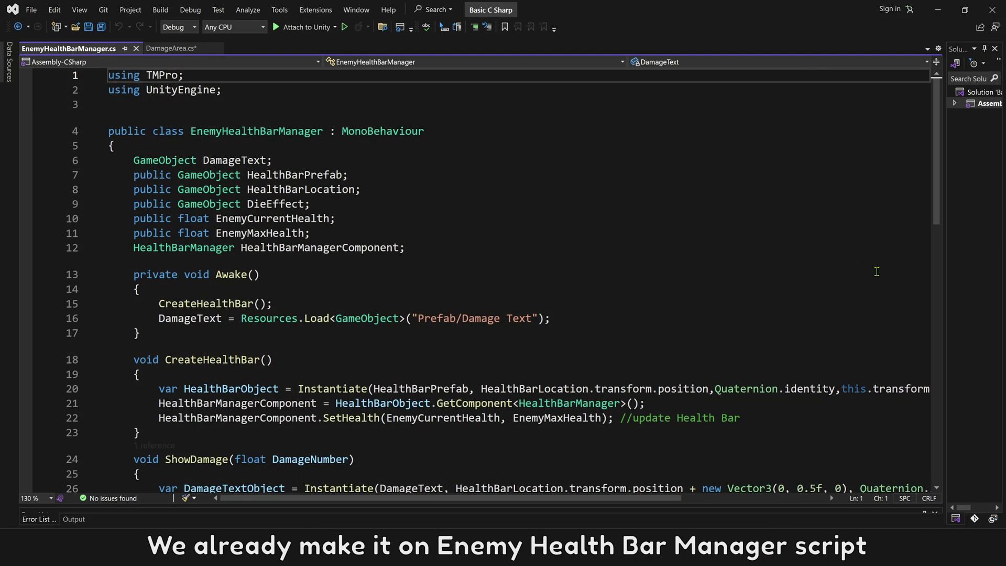
scroll(877, 271, "down", 3)
scroll(904, 252, "down", 3)
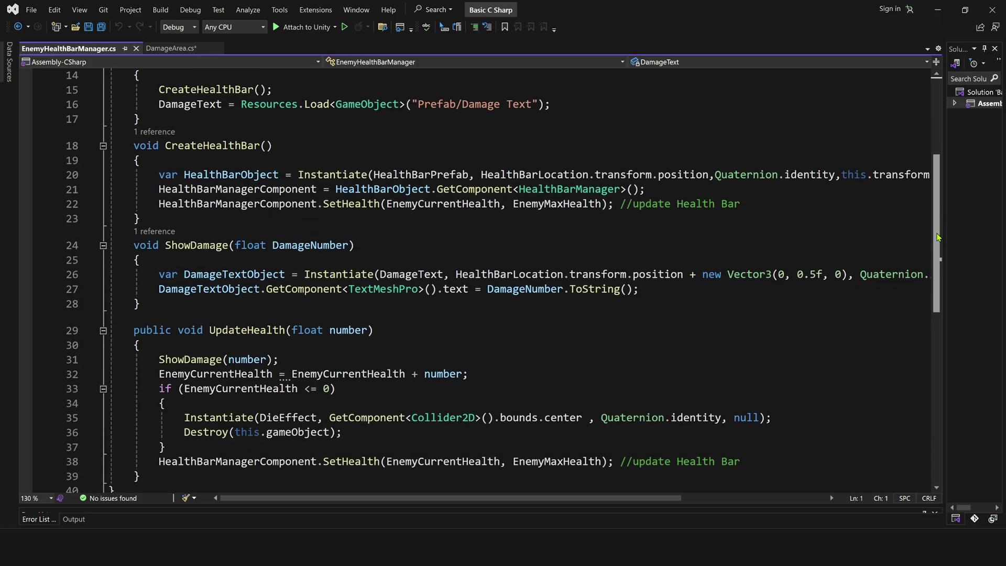
left_click_drag(938, 236, 938, 255)
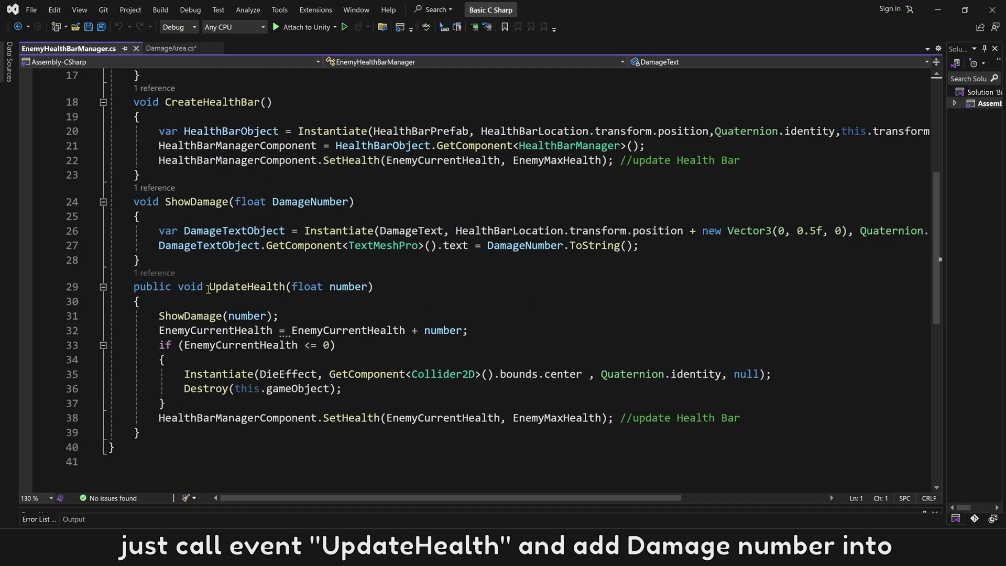
double_click(244, 286)
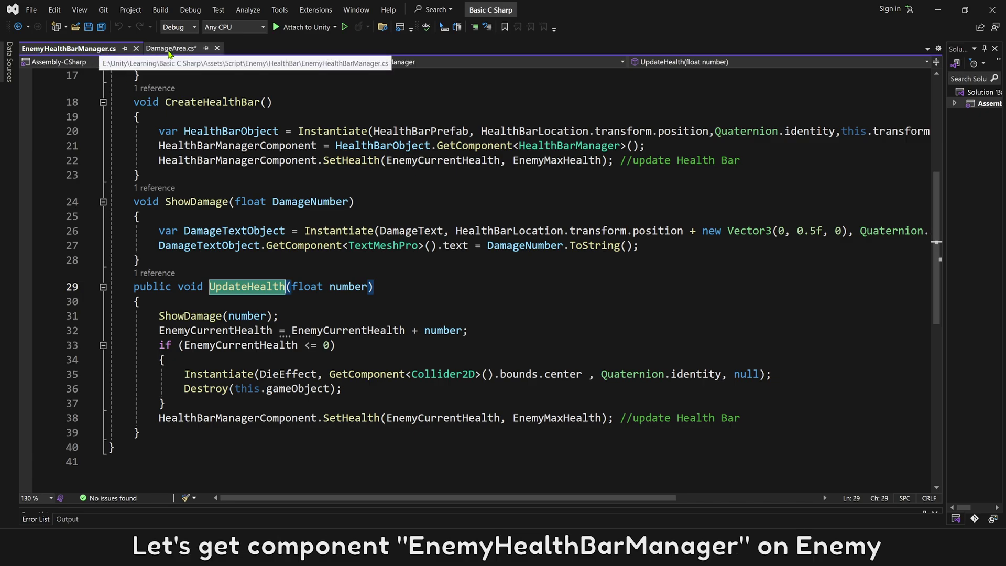
left_click(169, 49)
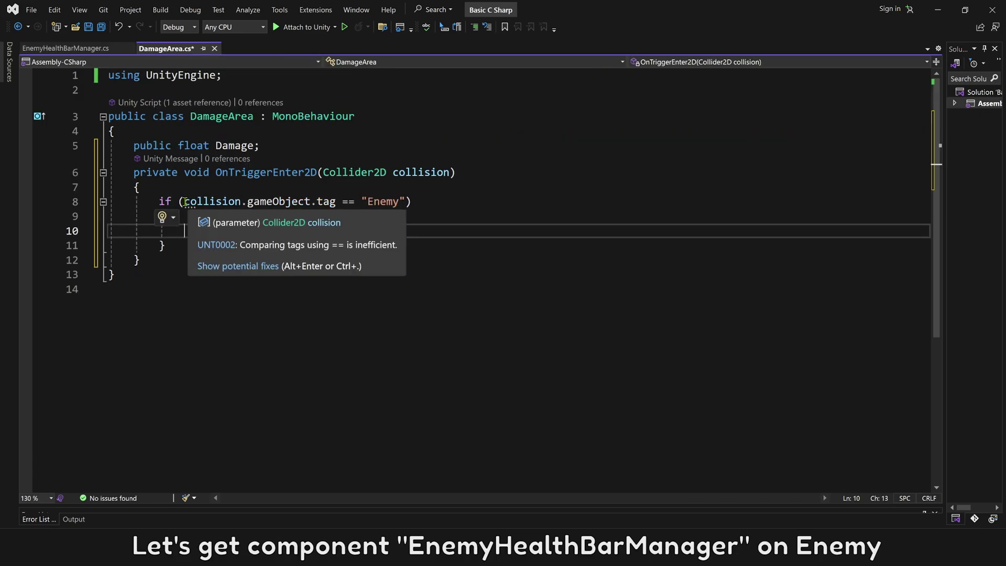
Write collision.gameObject.GetComponent<EnemyHealthBarManager>() inside the Enemy-tag block on line 10.
left_click_drag(184, 201, 313, 201)
key("ctrl+c")
left_click(221, 236)
key("ctrl+v")
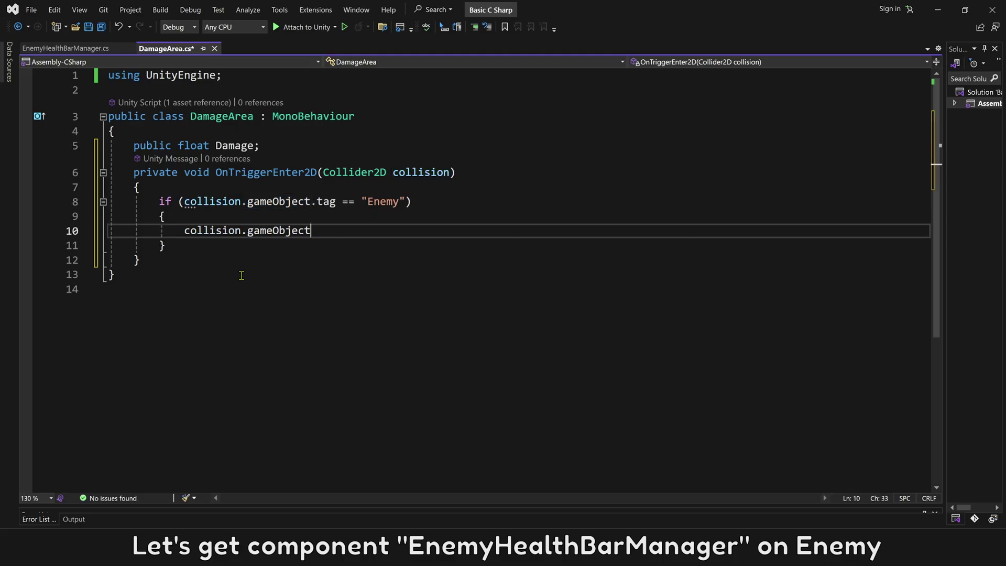
type(".get")
key("Down")
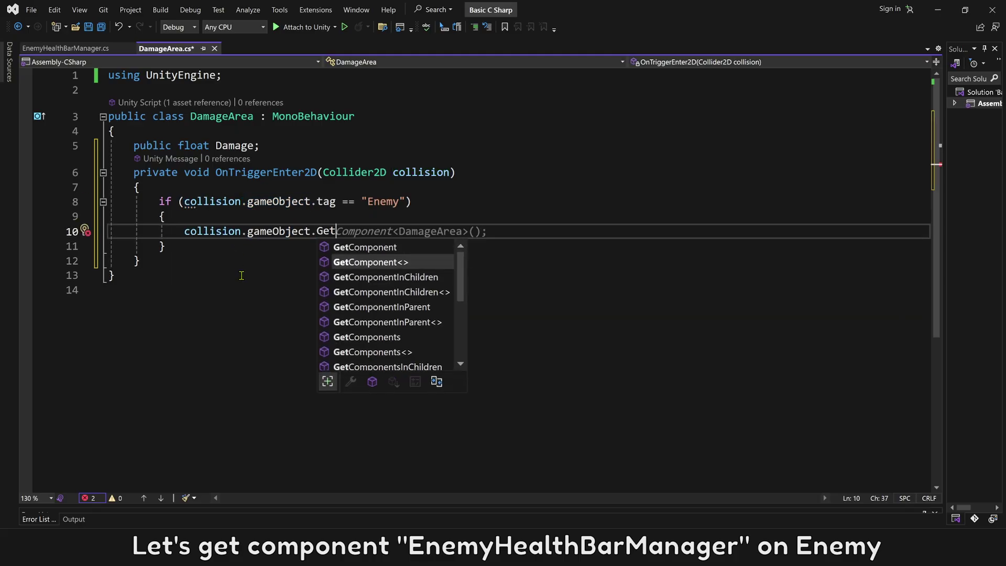
key("Tab")
type("<>")
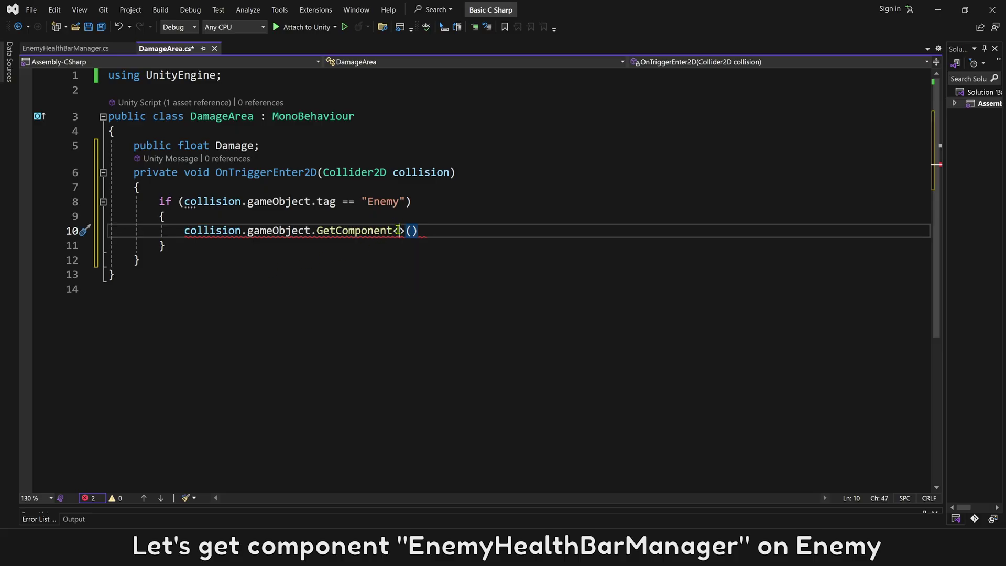
type("Enem")
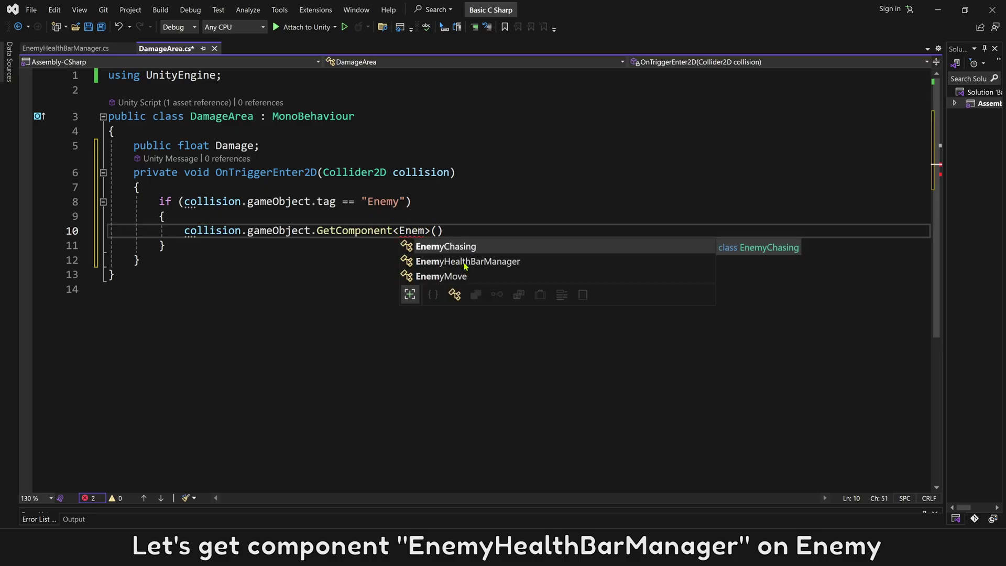
key("Down")
key("Tab")
key("End")
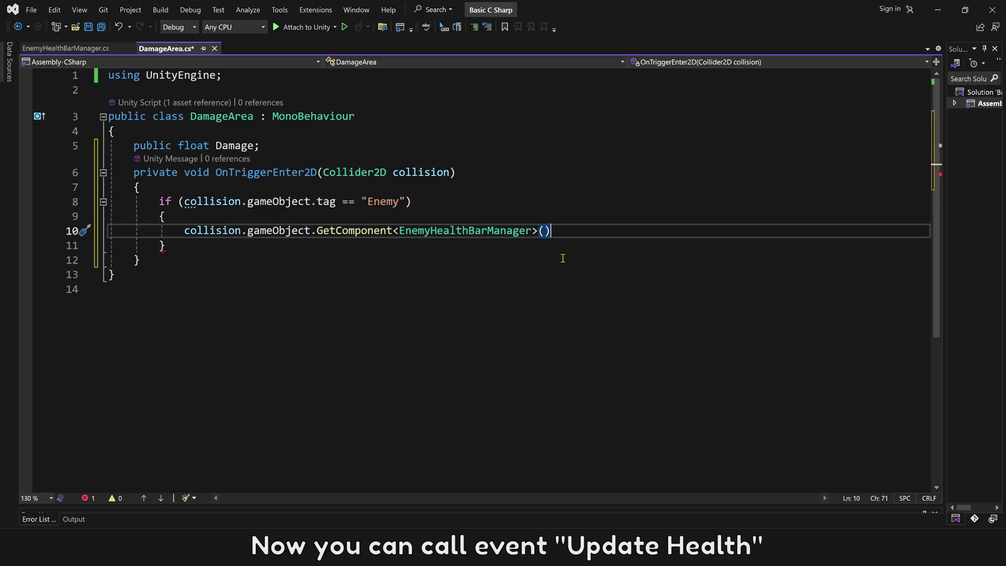
Finish the line with .UpdateHealth(-1 * Damage) and save DamageArea.cs.
left_click(69, 48)
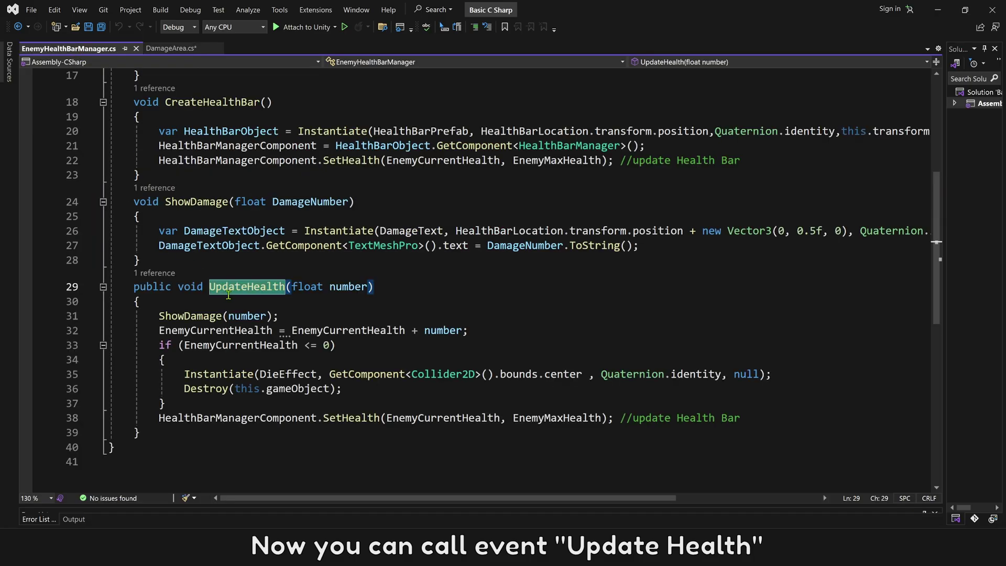
mouse_move(247, 286)
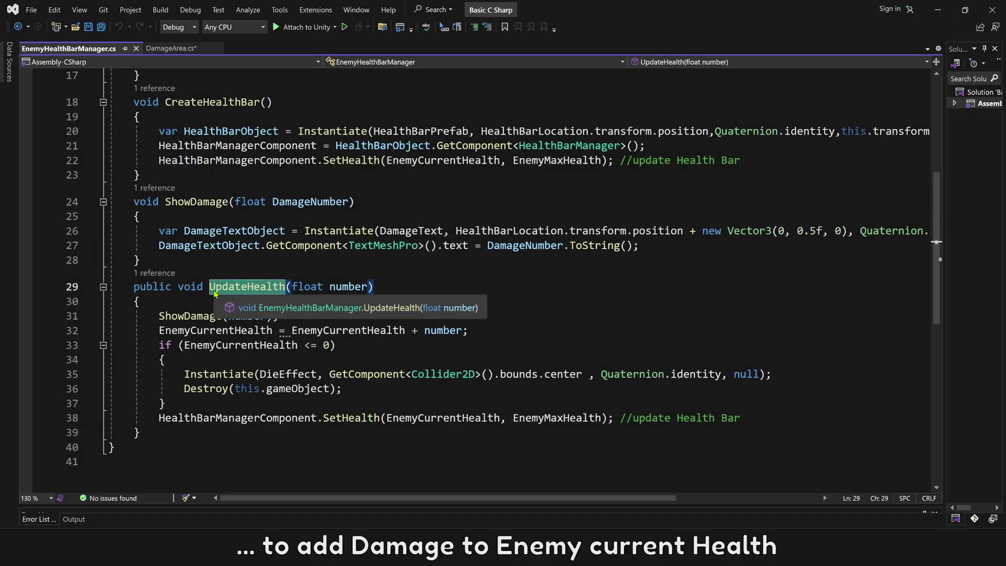
left_click(167, 48)
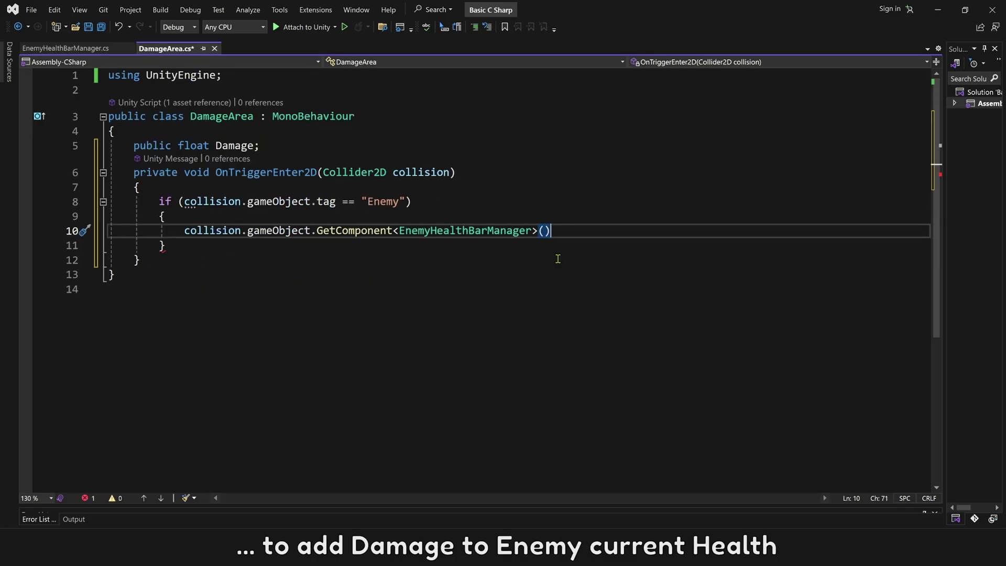
type(".Upda")
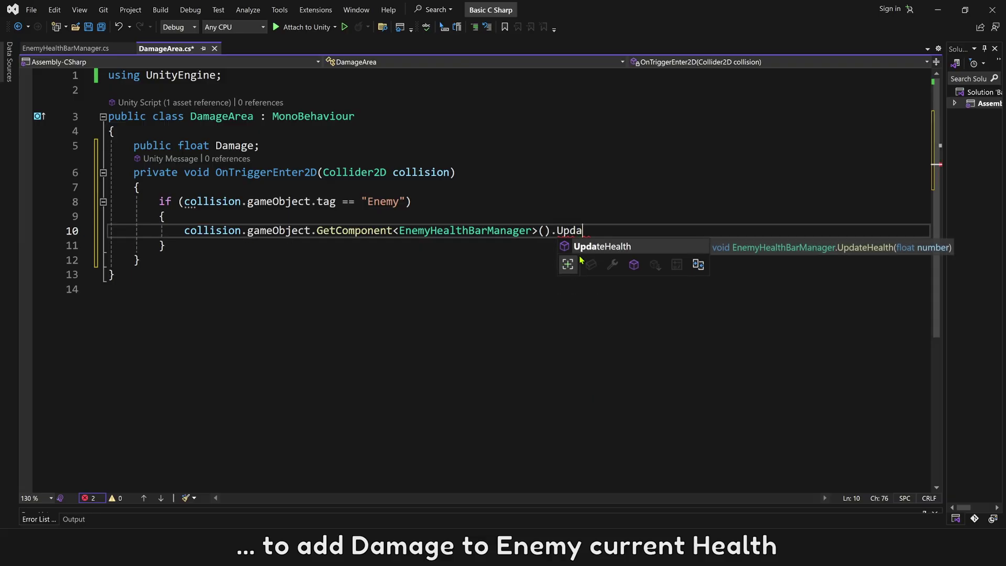
double_click(602, 246)
type("()")
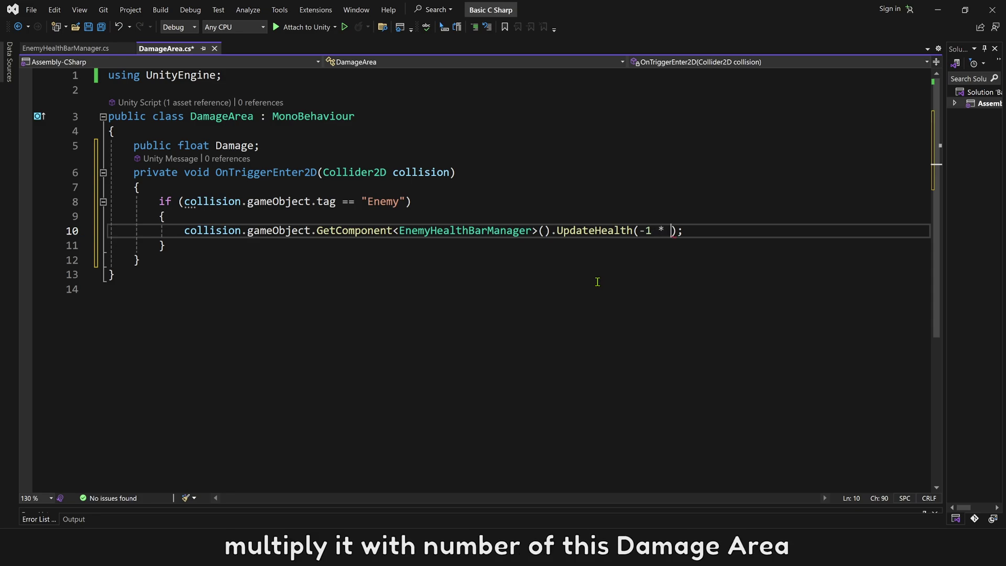
double_click(235, 146)
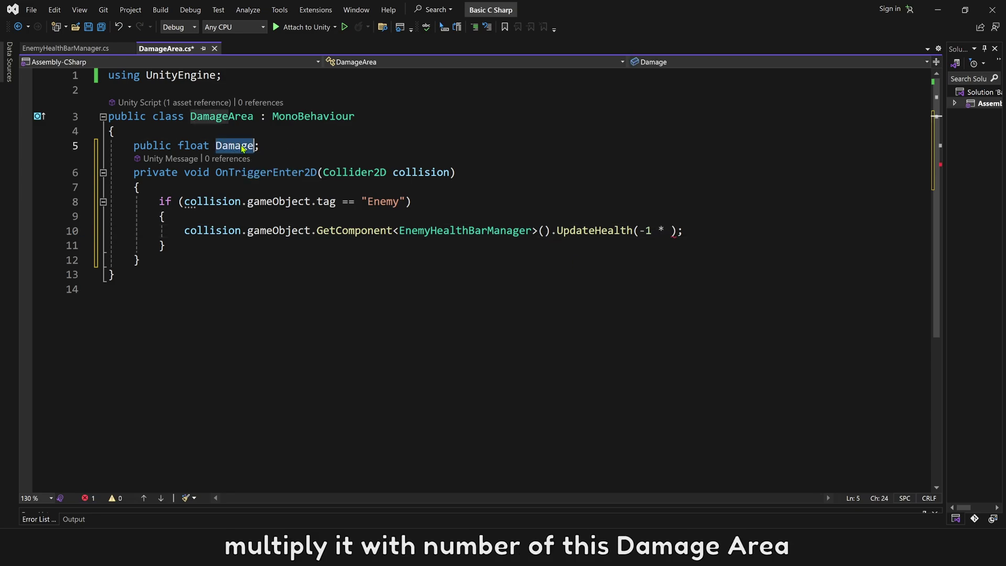
left_click(666, 231)
key("ctrl+v")
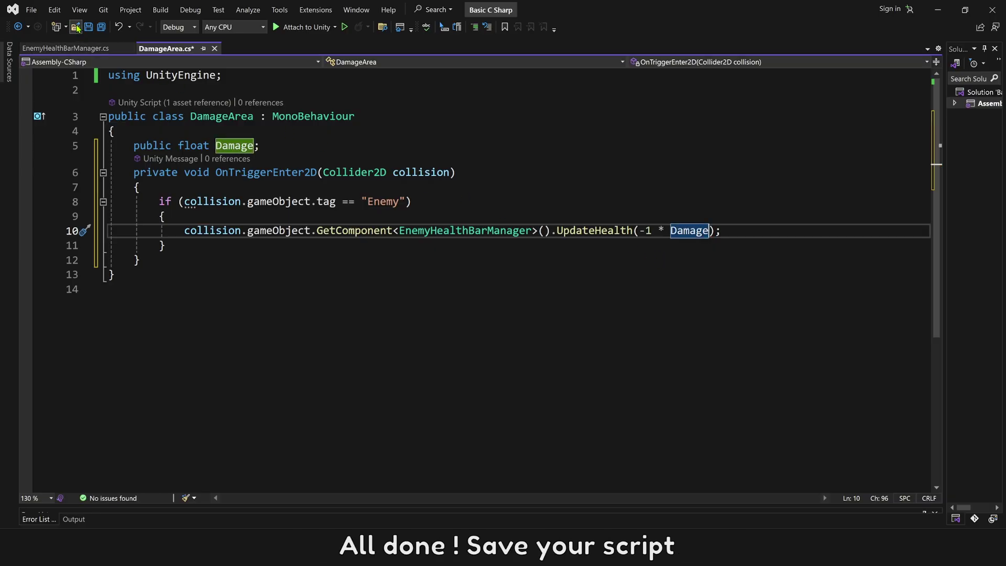
left_click(31, 10)
left_click(38, 155)
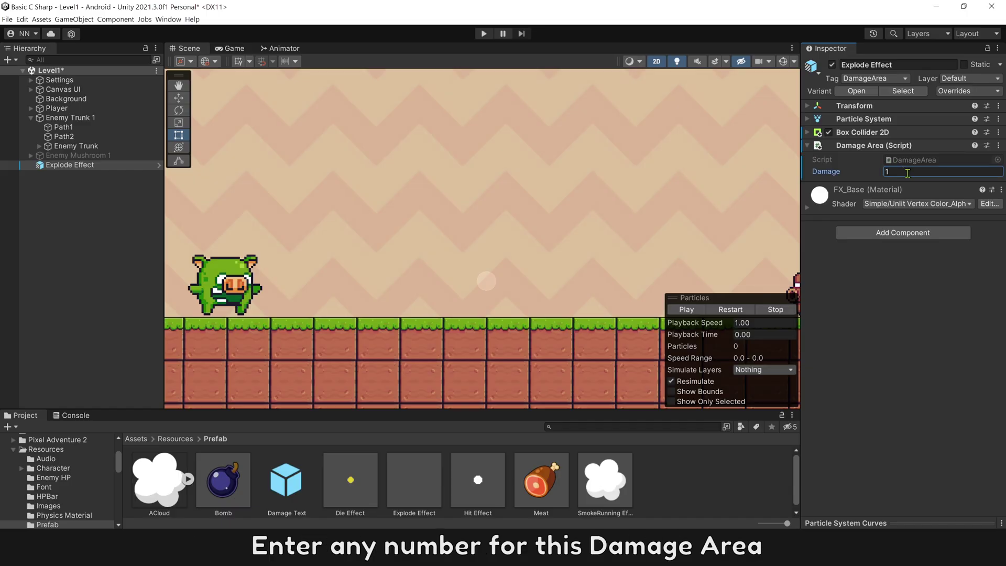
Apply All of the scene Explode Effect's Box Collider 2D and Damage Area overrides, then check the prefab.
left_click(69, 165)
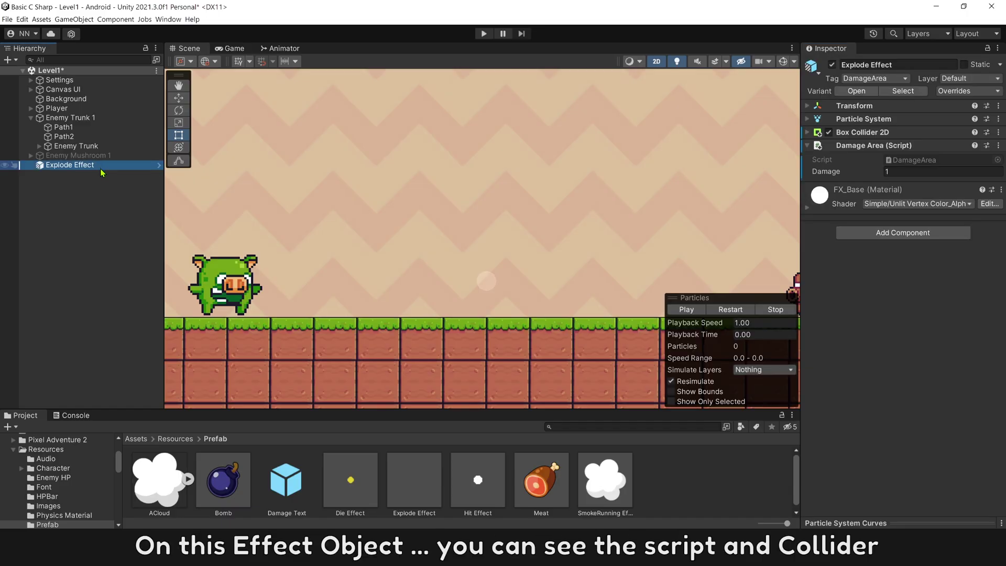
left_click(102, 191)
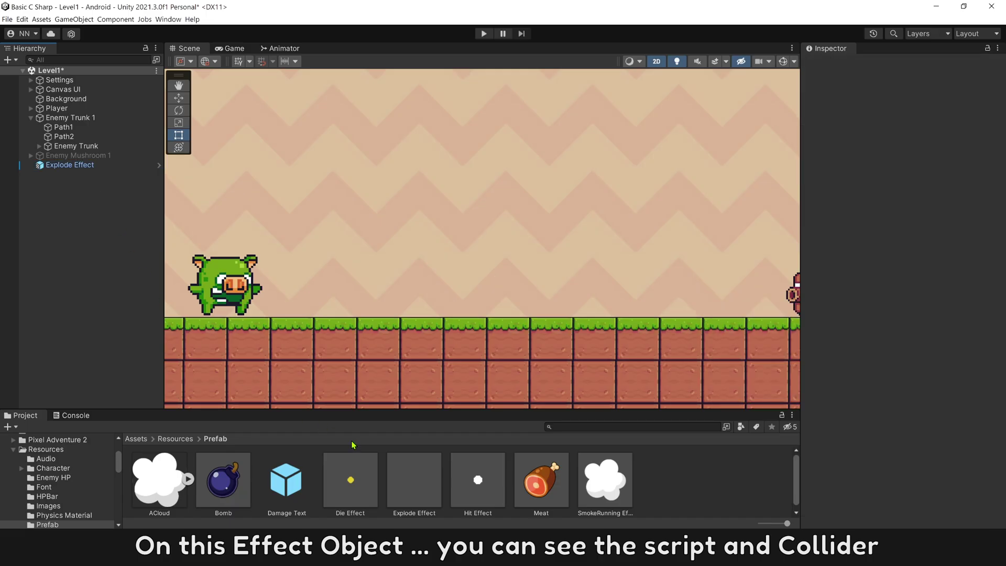
left_click(413, 478)
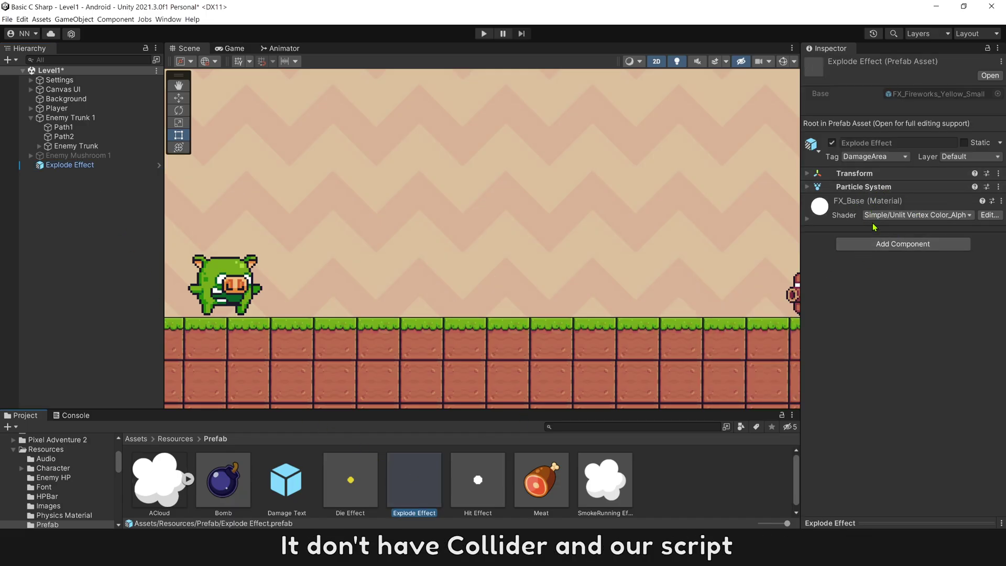
left_click(69, 166)
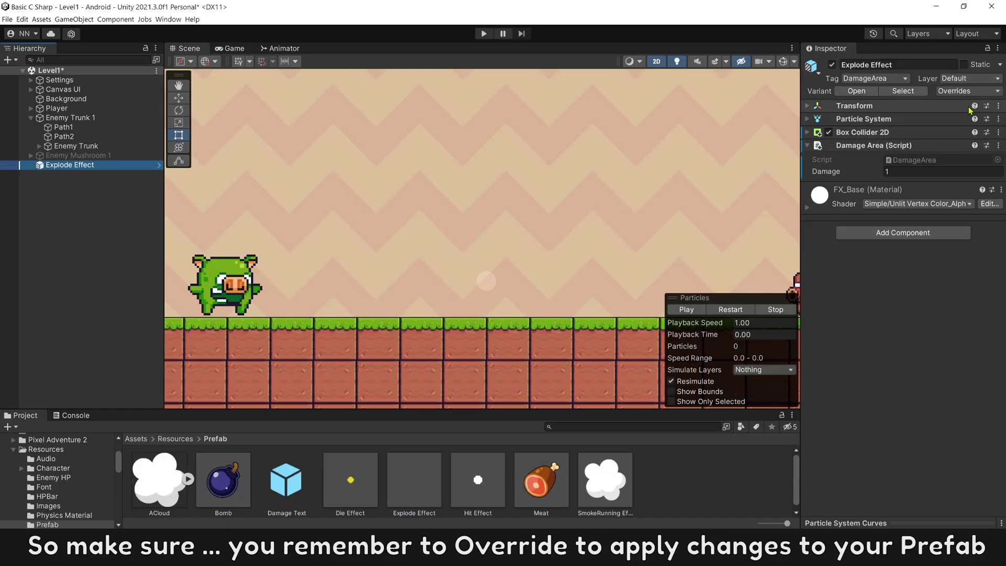
left_click(968, 90)
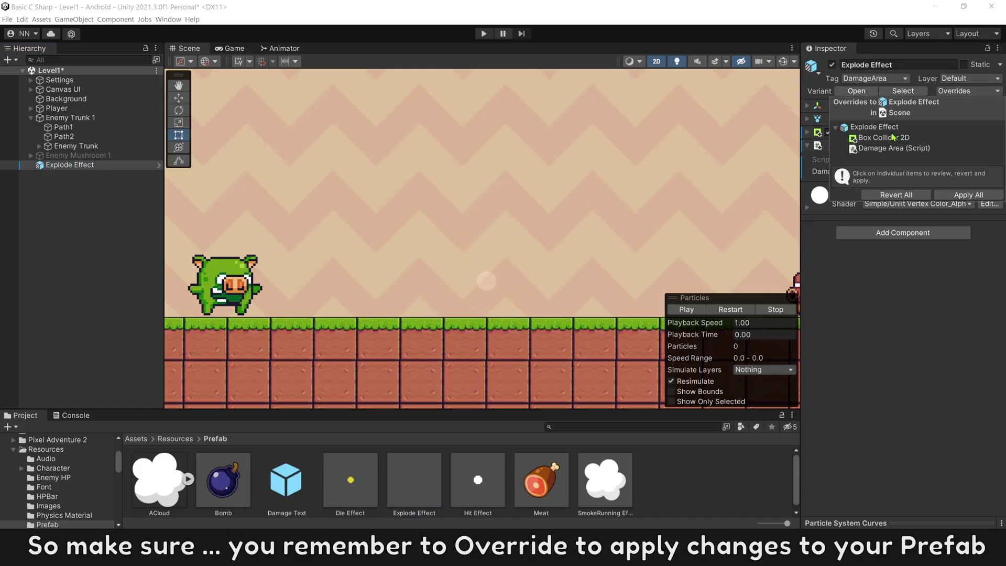
left_click(954, 194)
left_click(414, 477)
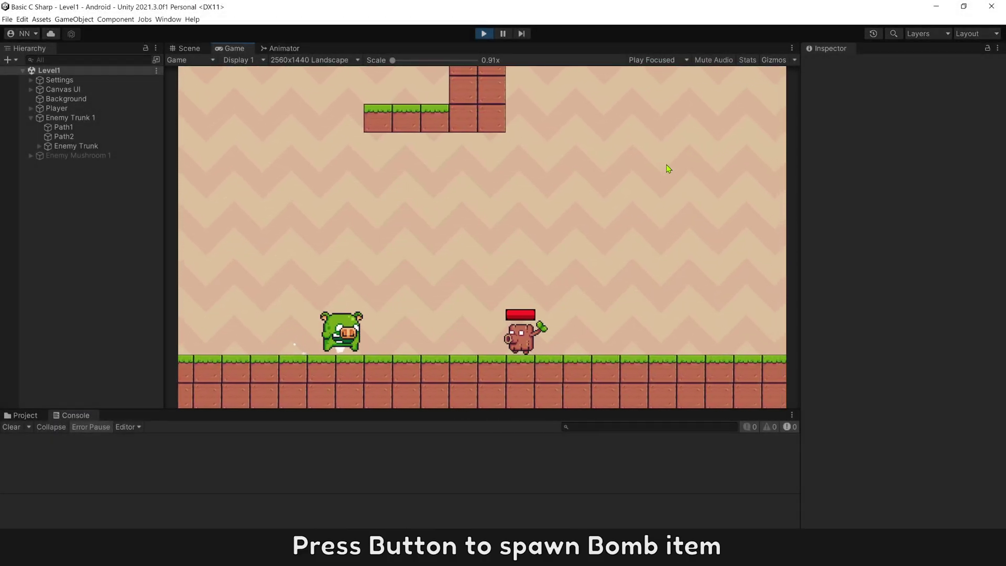
Throw three bombs at Enemy Trunk in play mode until it is destroyed.
key("space")
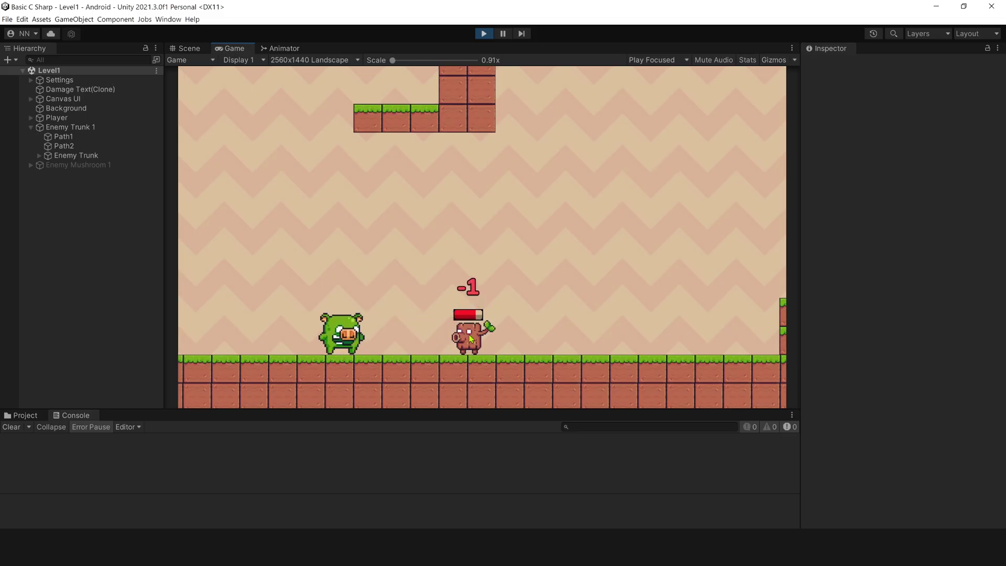
key("space")
key("space")
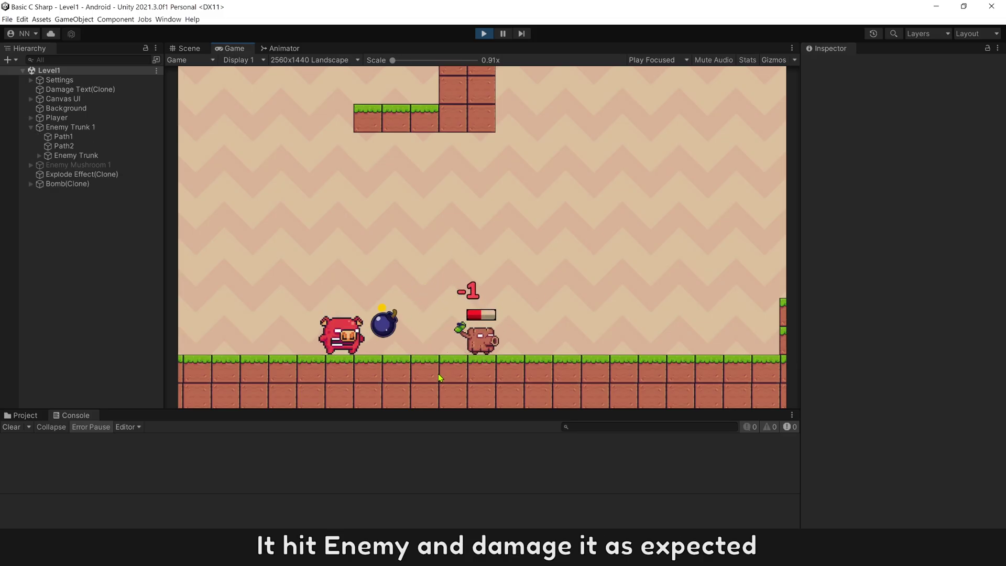
key("space")
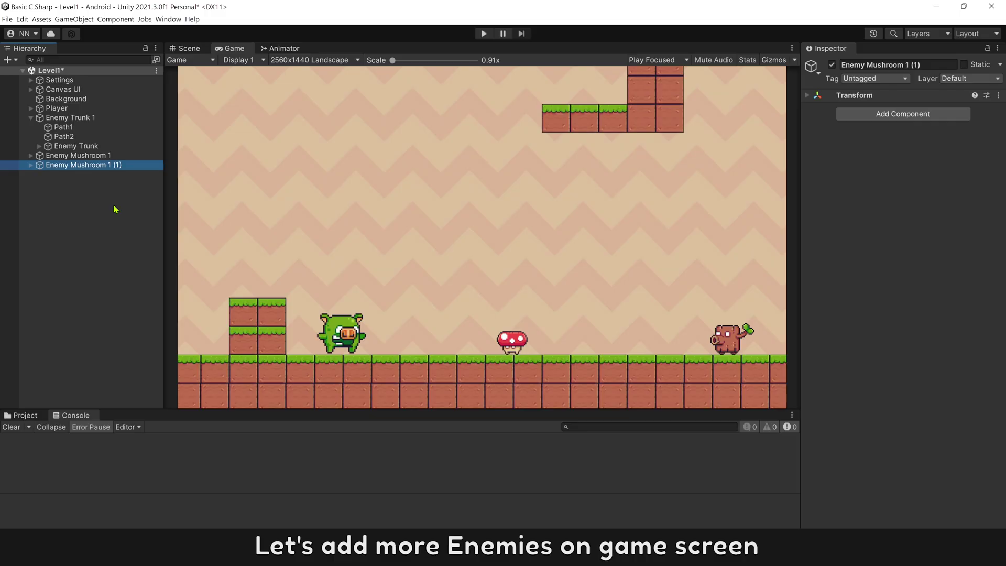
type("Enemy Mushroom 2")
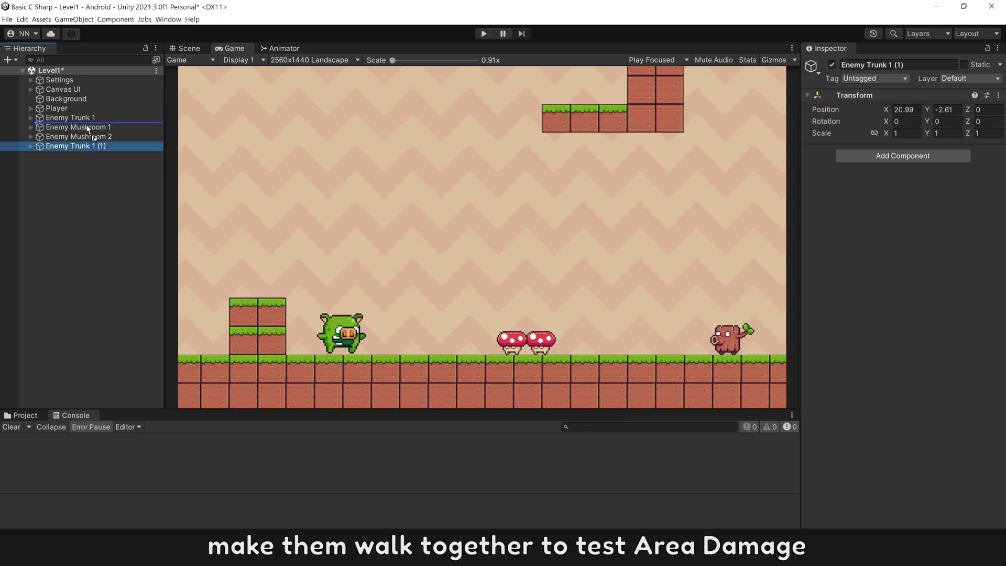
Place the duplicate Enemy Trunk 1 (1) beneath Enemy Trunk 1 and begin renaming it.
left_click_drag(88, 128, 88, 126)
key("F2")
type("2")
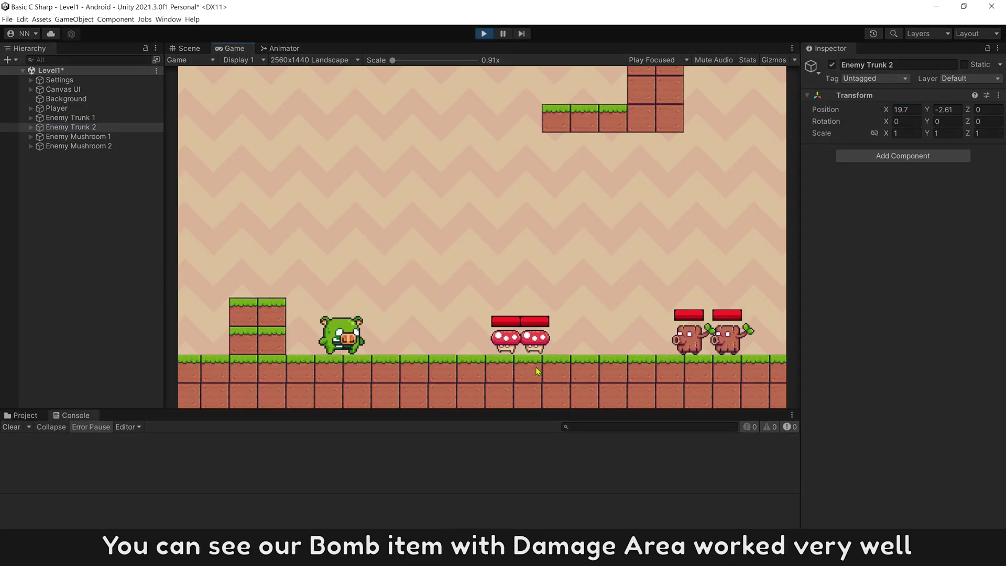
Throw two bombs at the pair of mushroom enemies so the blast clears both.
key("f")
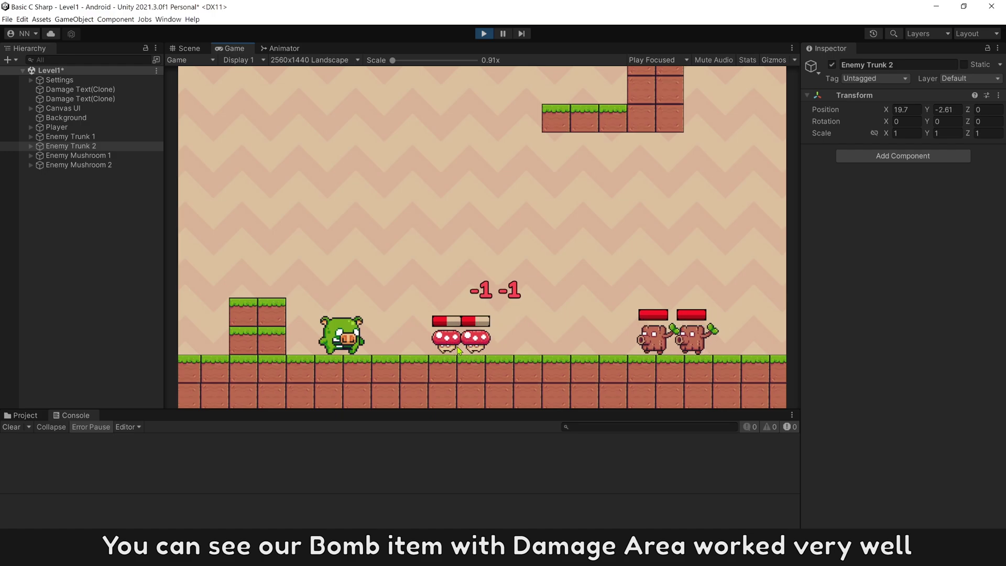
key("f")
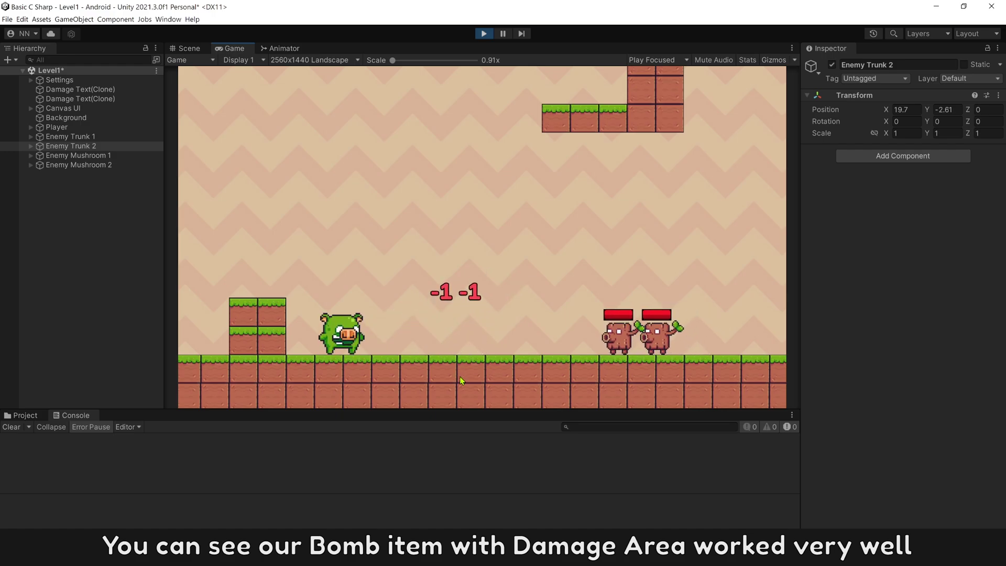
Set the Explode Effect prefab's Damage to 2 and restart play mode.
key("ctrl+p")
left_click(428, 475)
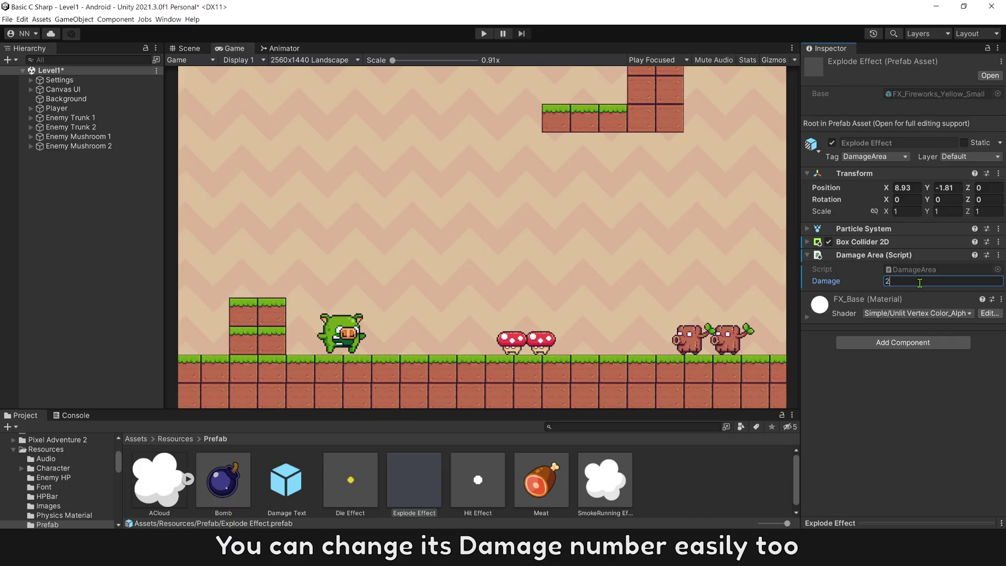
key("ctrl+p")
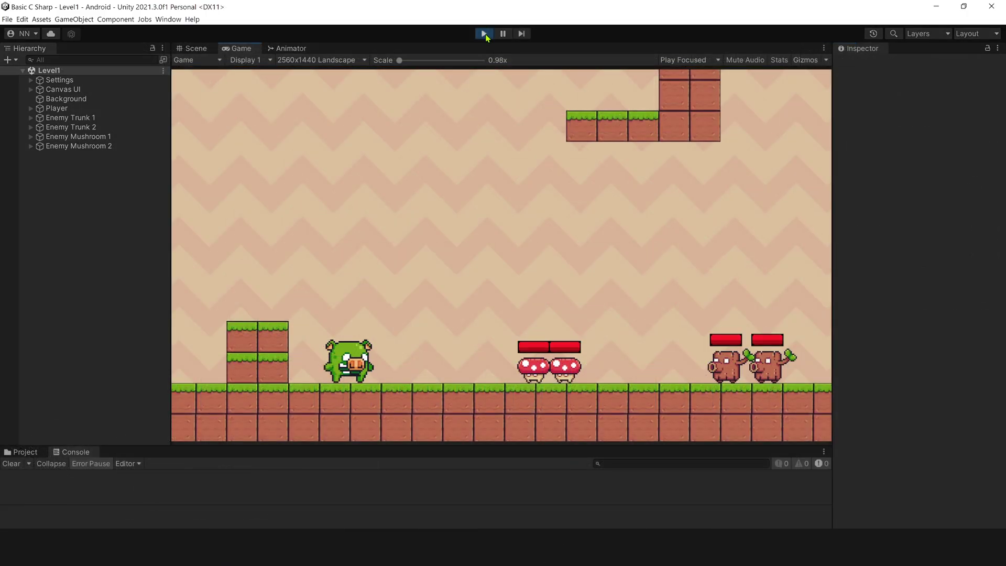
Bomb the two mushrooms, then move right and bomb both trunk enemies.
key("space")
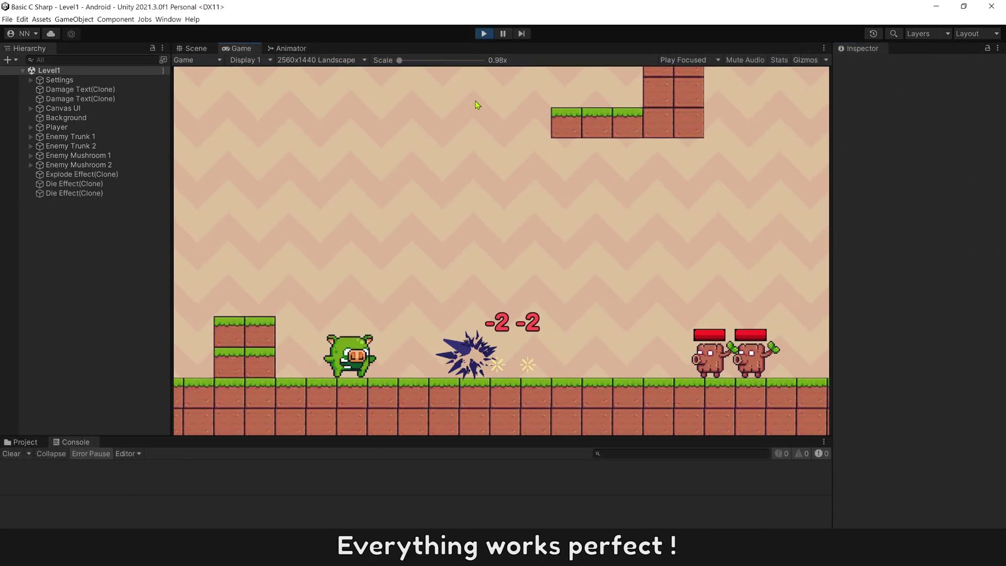
key("Right")
key("space")
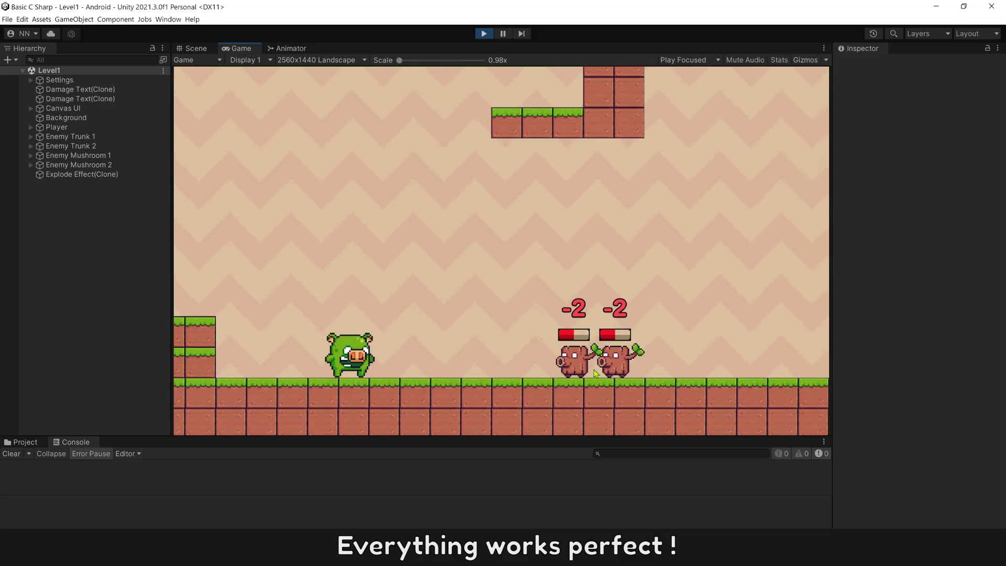
key("space")
key("Right")
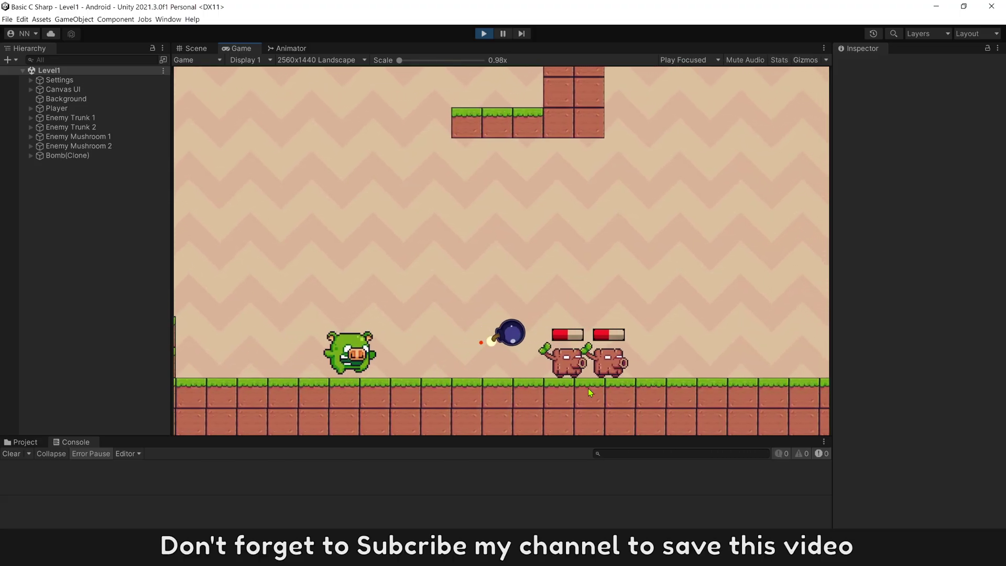